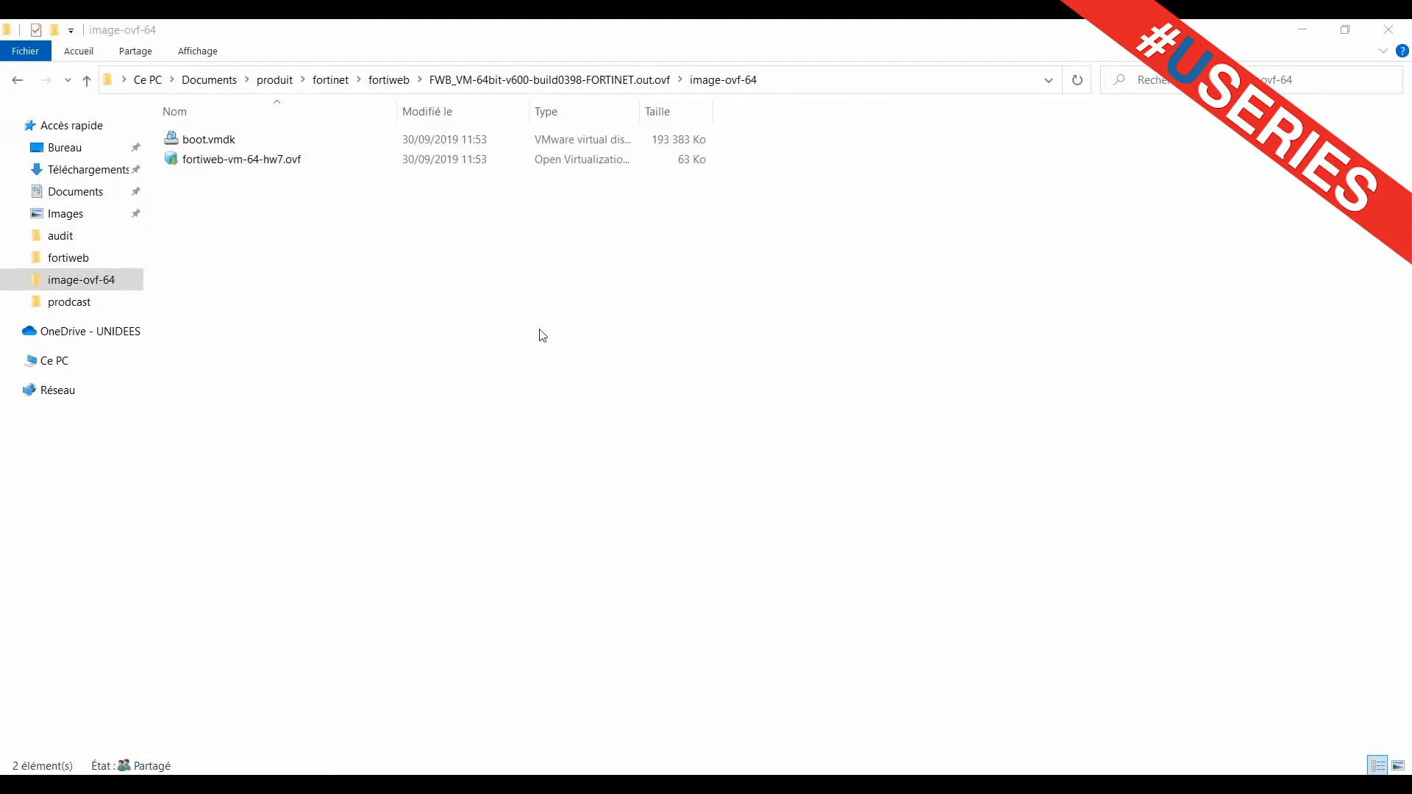
# Open fortiweb-vm-64-hw7.ovf from the image-ovf-64 folder to launch the VMware import wizard
pyautogui.click(252, 165)
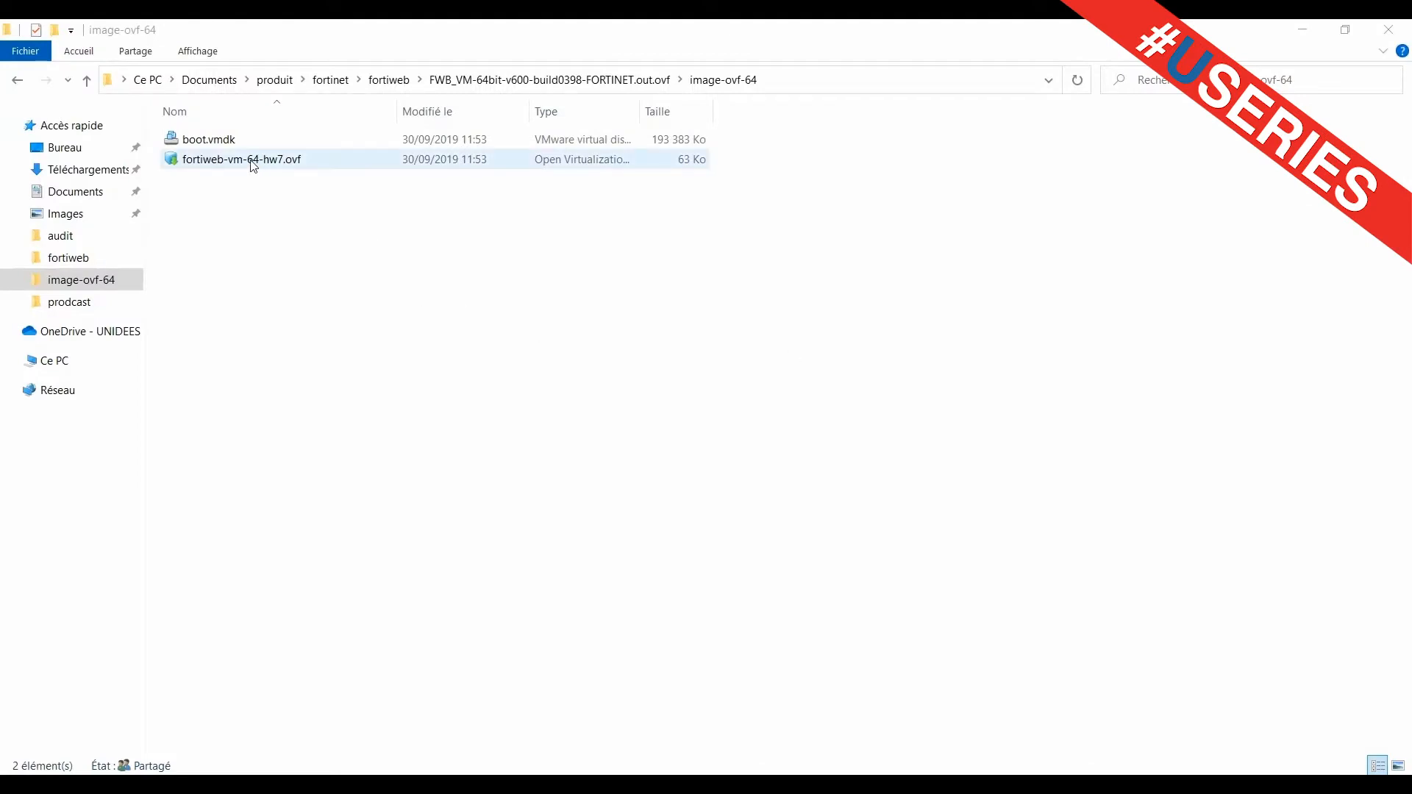
pyautogui.doubleClick(252, 164)
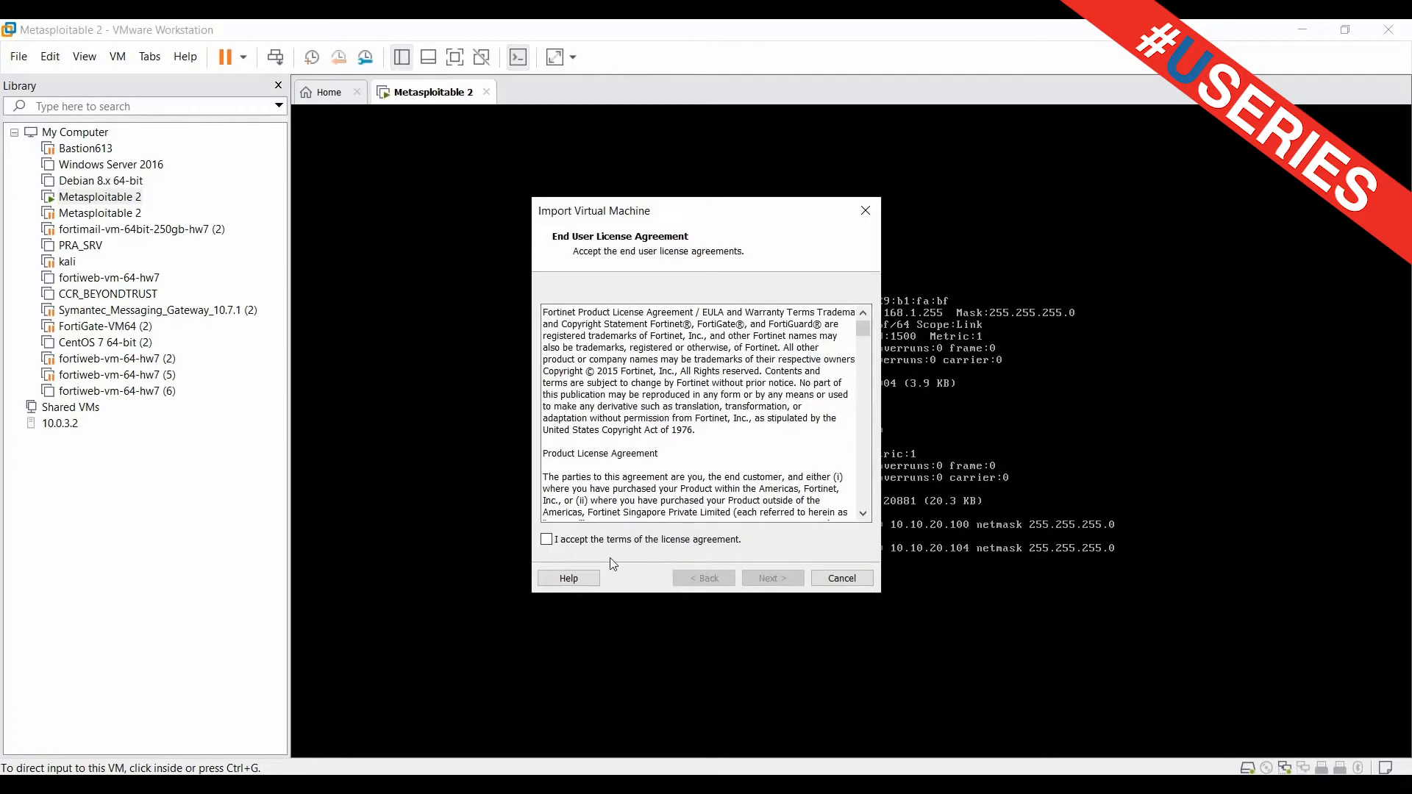
# Accept the licence terms and import the VM under the name fortiweb-vm-64-hw7
pyautogui.click(575, 542)
pyautogui.click(778, 581)
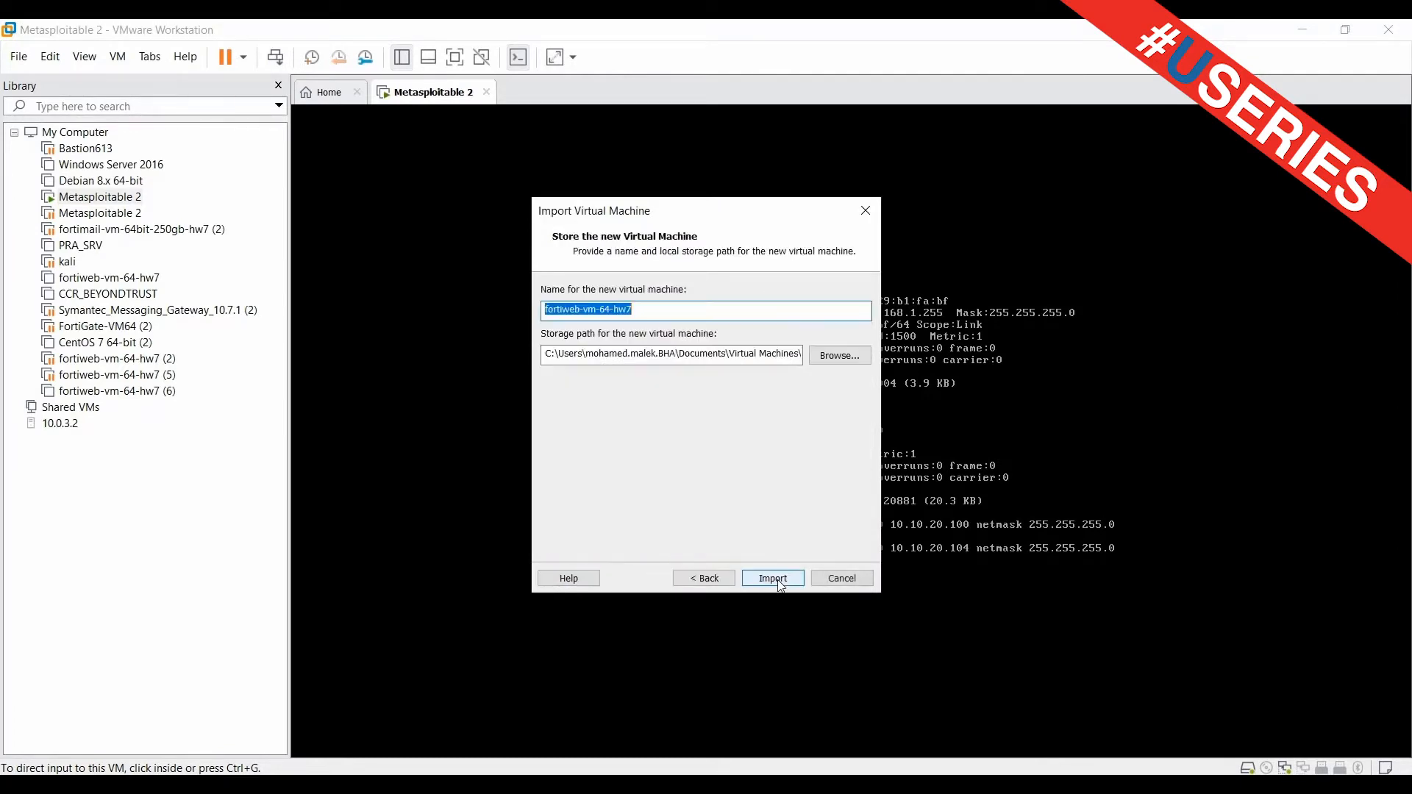
pyautogui.click(778, 579)
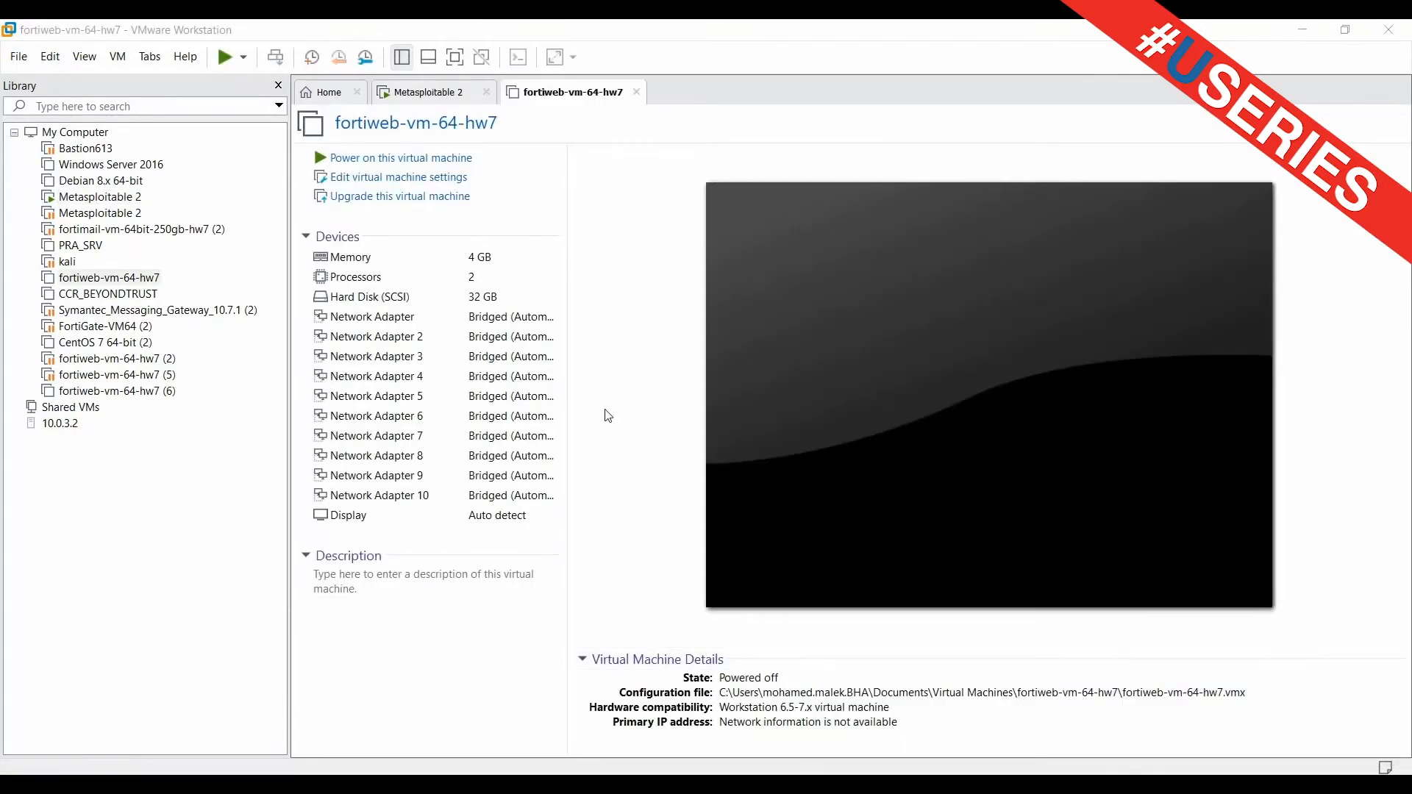
# Power on fortiweb-vm-64-hw7 and log in to its console as admin with an empty password
pyautogui.click(433, 163)
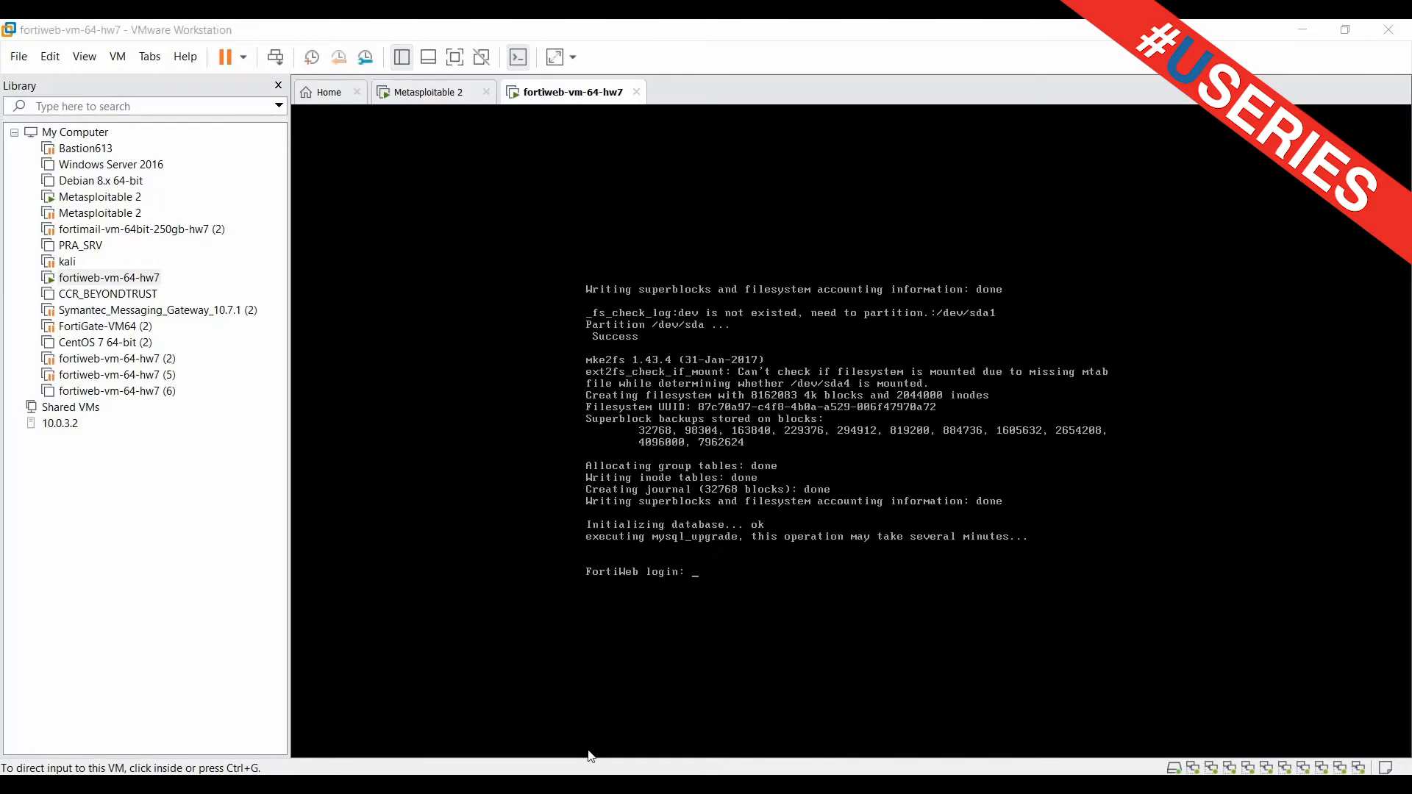
pyautogui.click(725, 572)
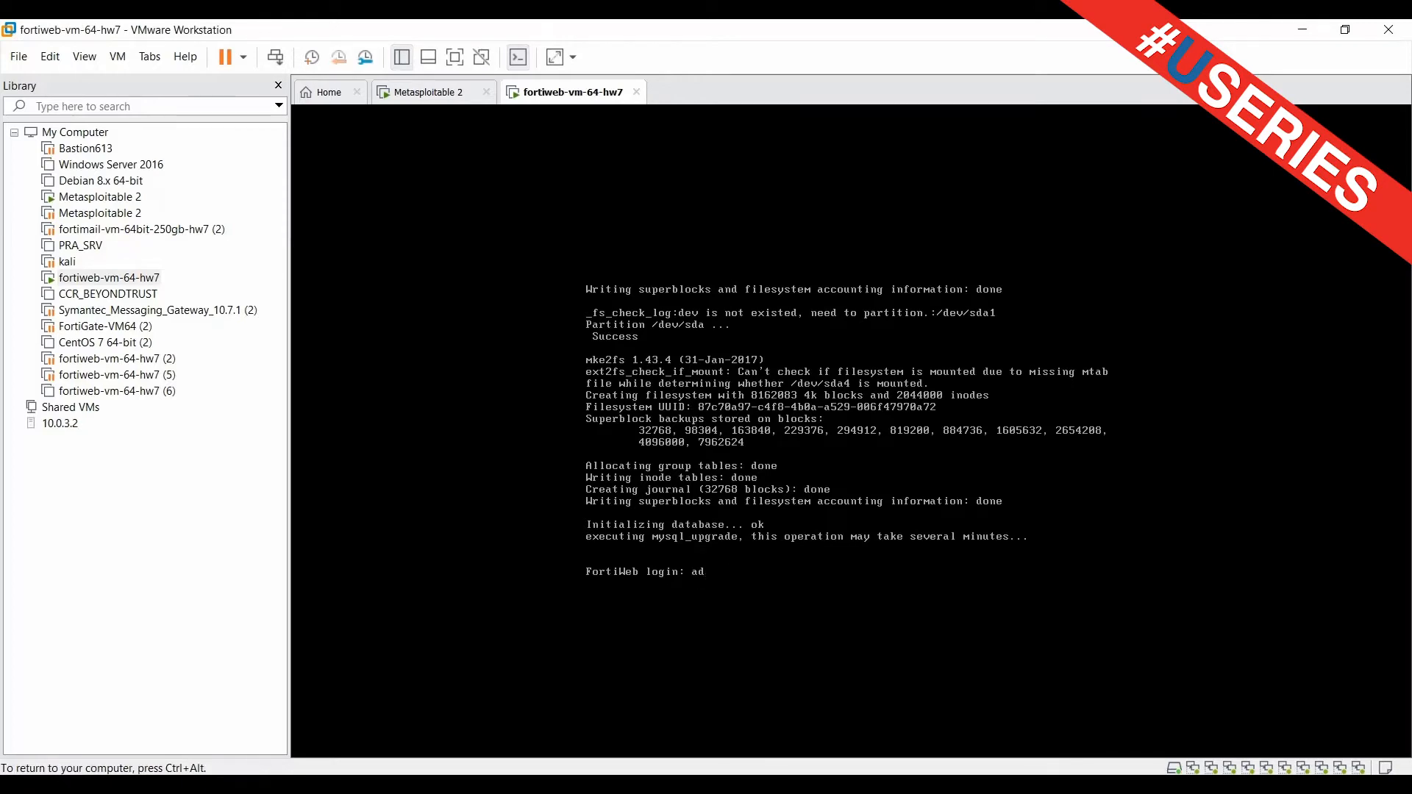
pyautogui.write('admin')
pyautogui.press('Return')
pyautogui.press('Return')
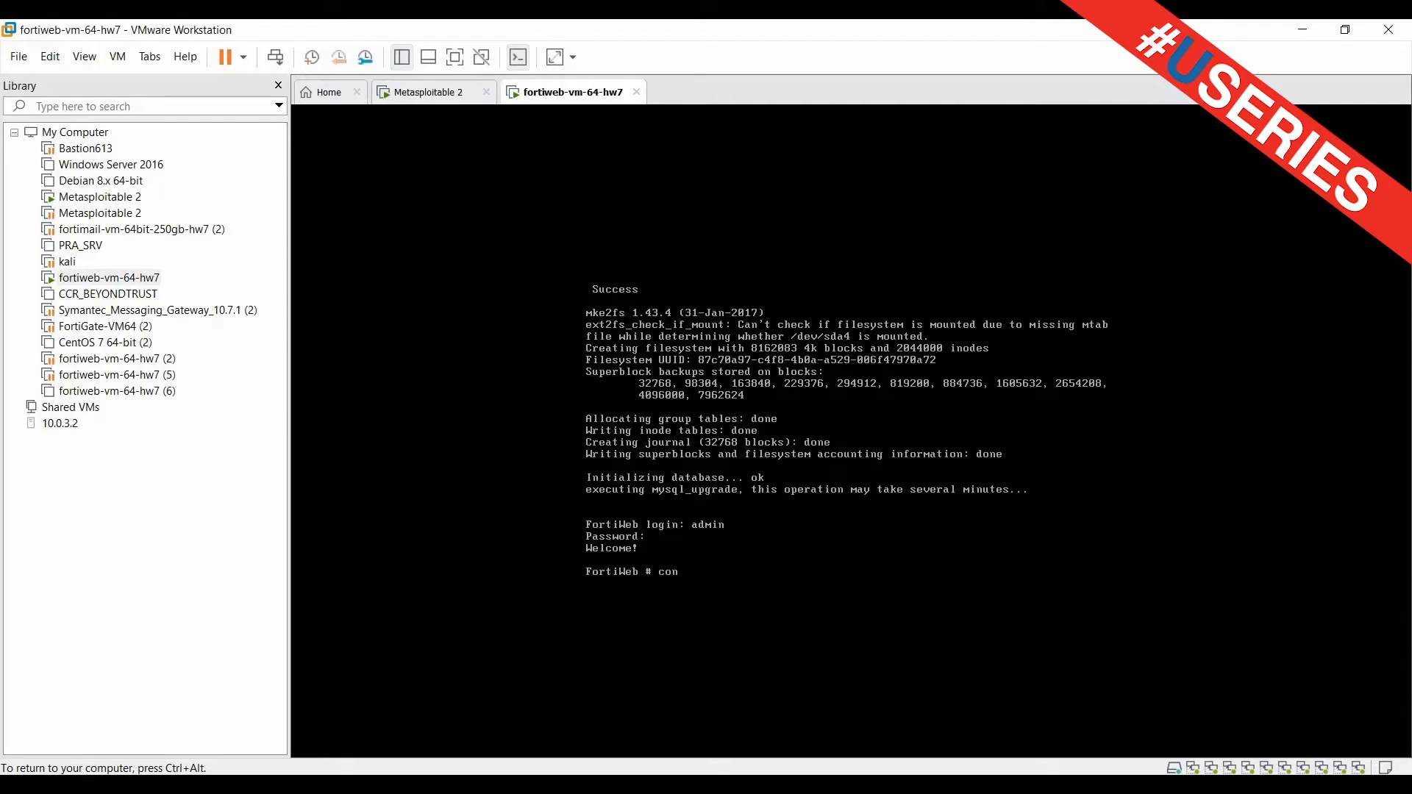
# Under config system interface, edit port1 and set its IP to 10.10.20.102 255.255.255.0
pyautogui.write('ig system interface')
pyautogui.press('Return')
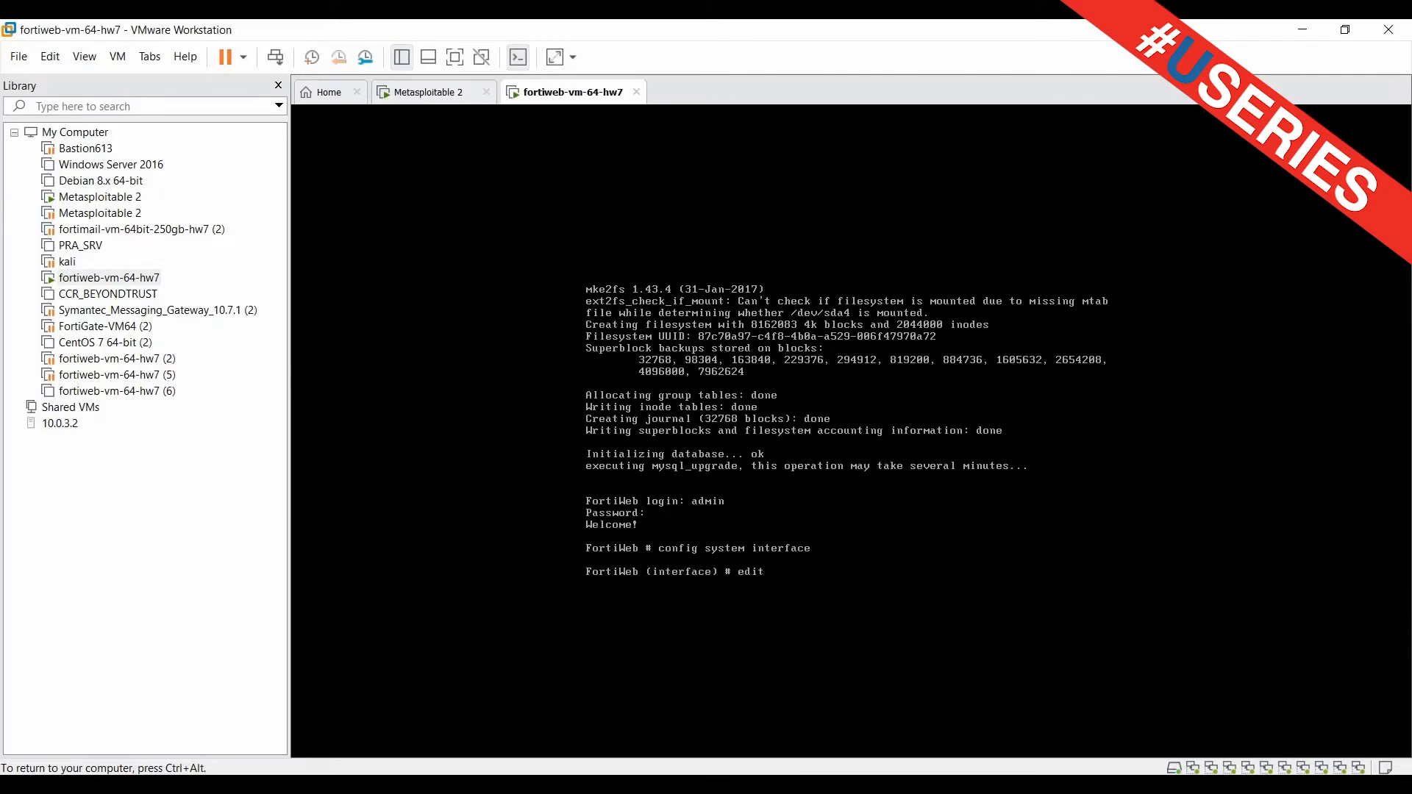
pyautogui.write('edit port1')
pyautogui.press('Return')
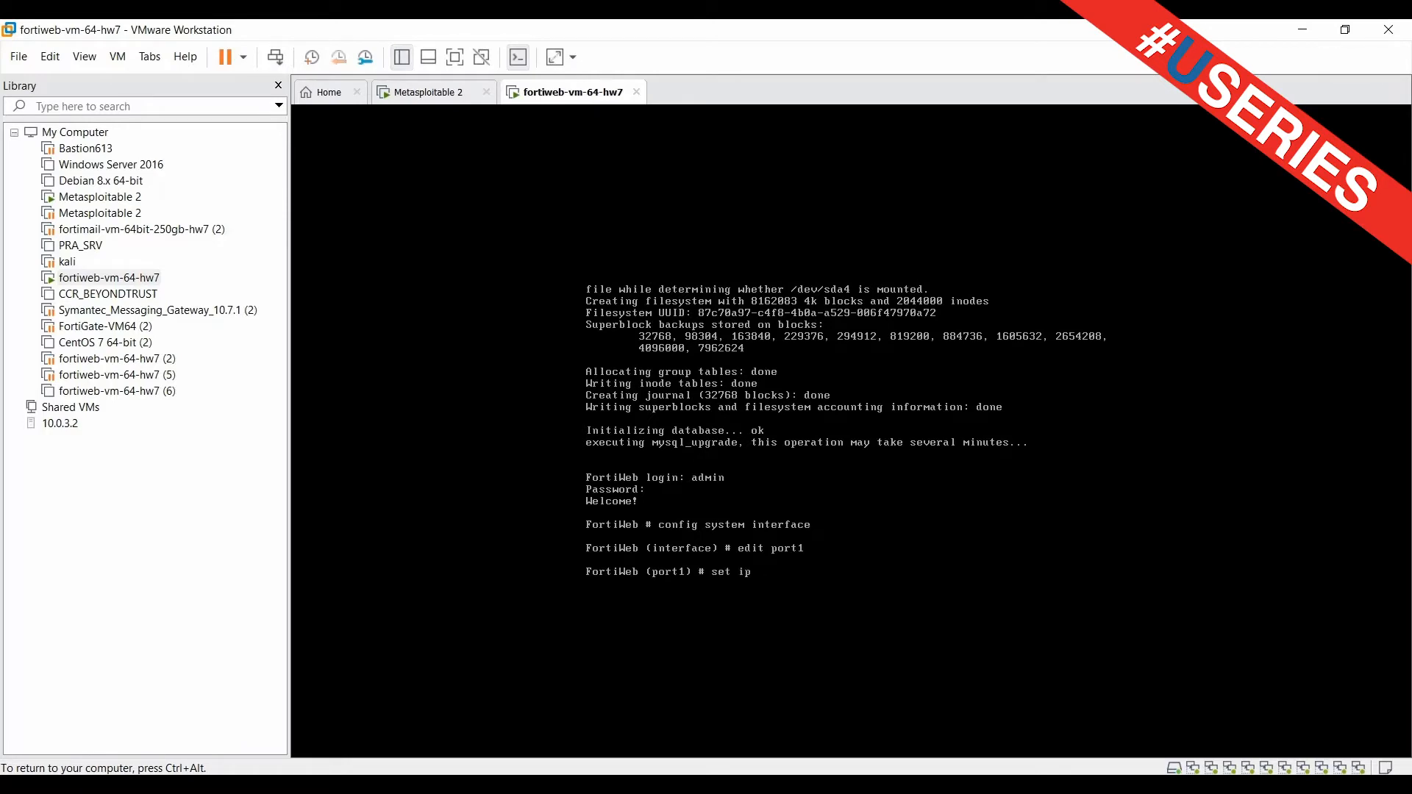
pyautogui.write('set ip 10.10.120.102 255.255.255.0')
pyautogui.press('Return')
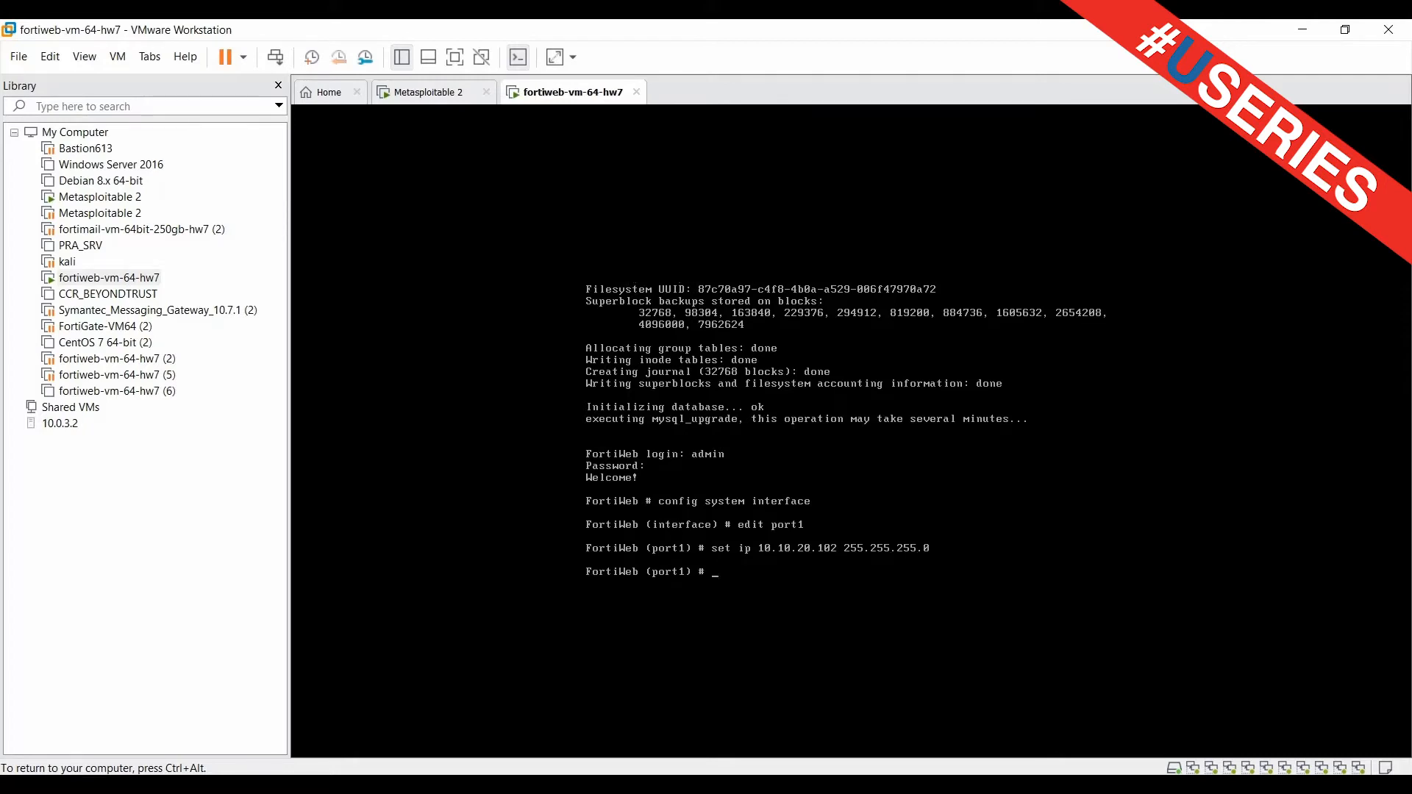
# Allow https, http, ping and ssh access on port1 and save with end
pyautogui.write('set')
pyautogui.press('?')
pyautogui.press('BackSpace')
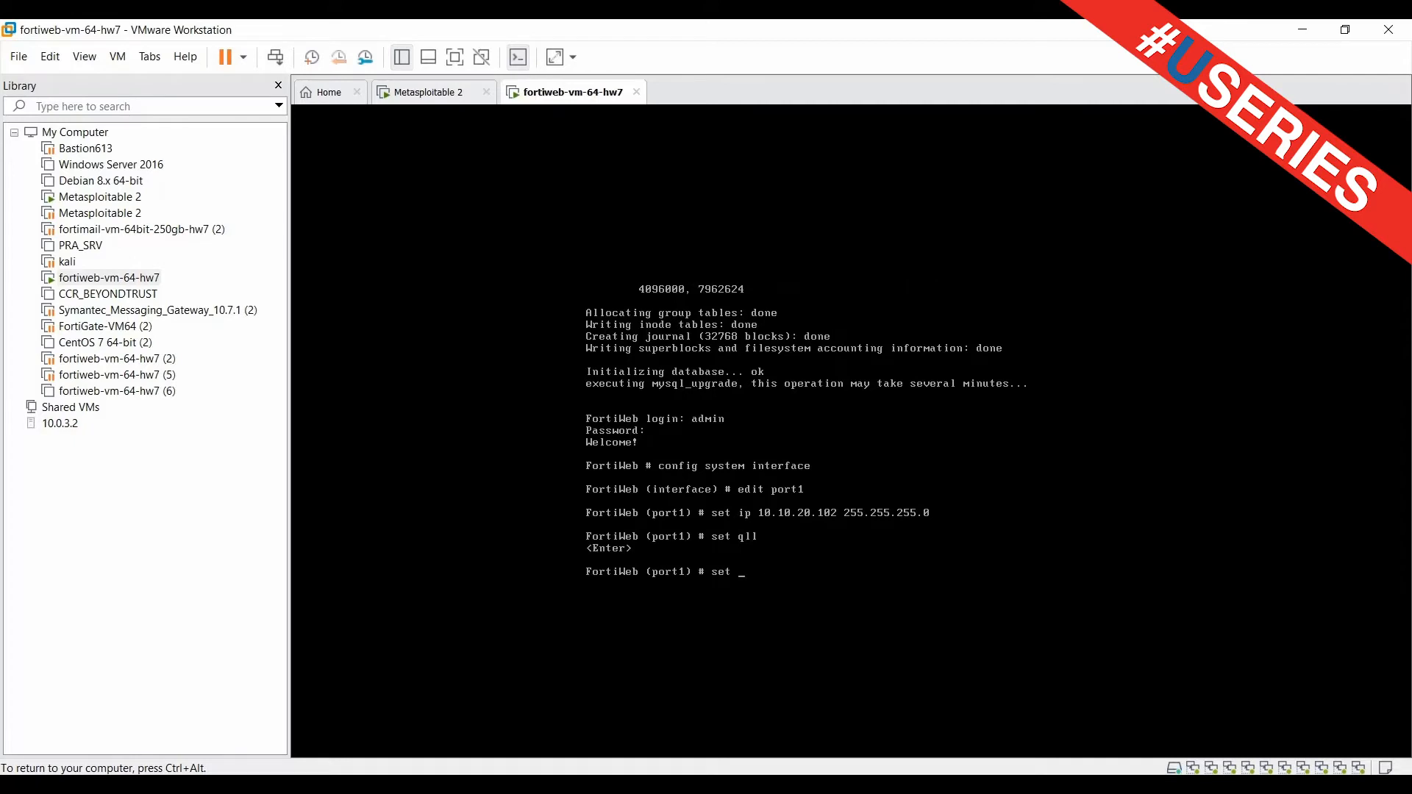
pyautogui.write('a')
pyautogui.press('Tab')
pyautogui.write('https http ping ssh')
pyautogui.press('Return')
pyautogui.write('end')
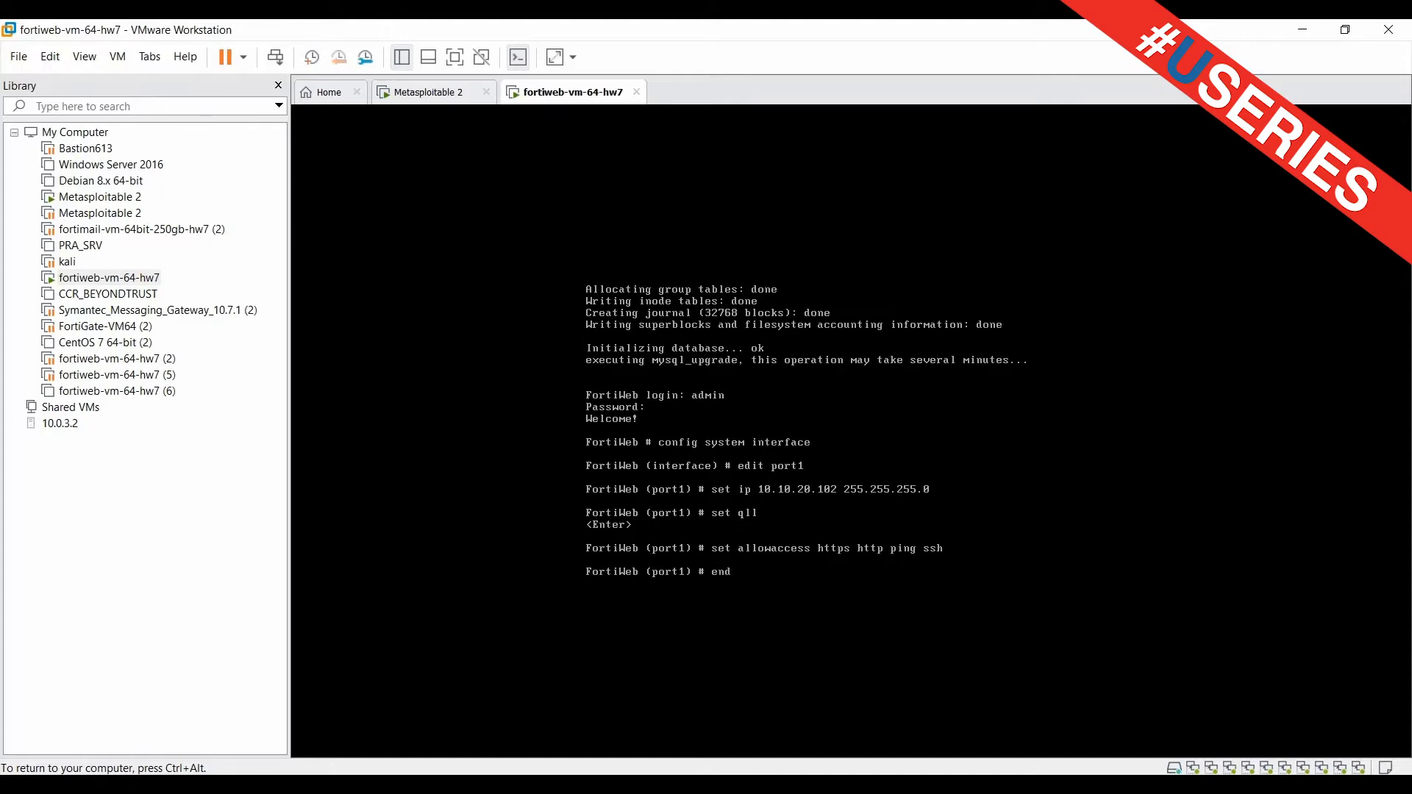
pyautogui.press('Return')
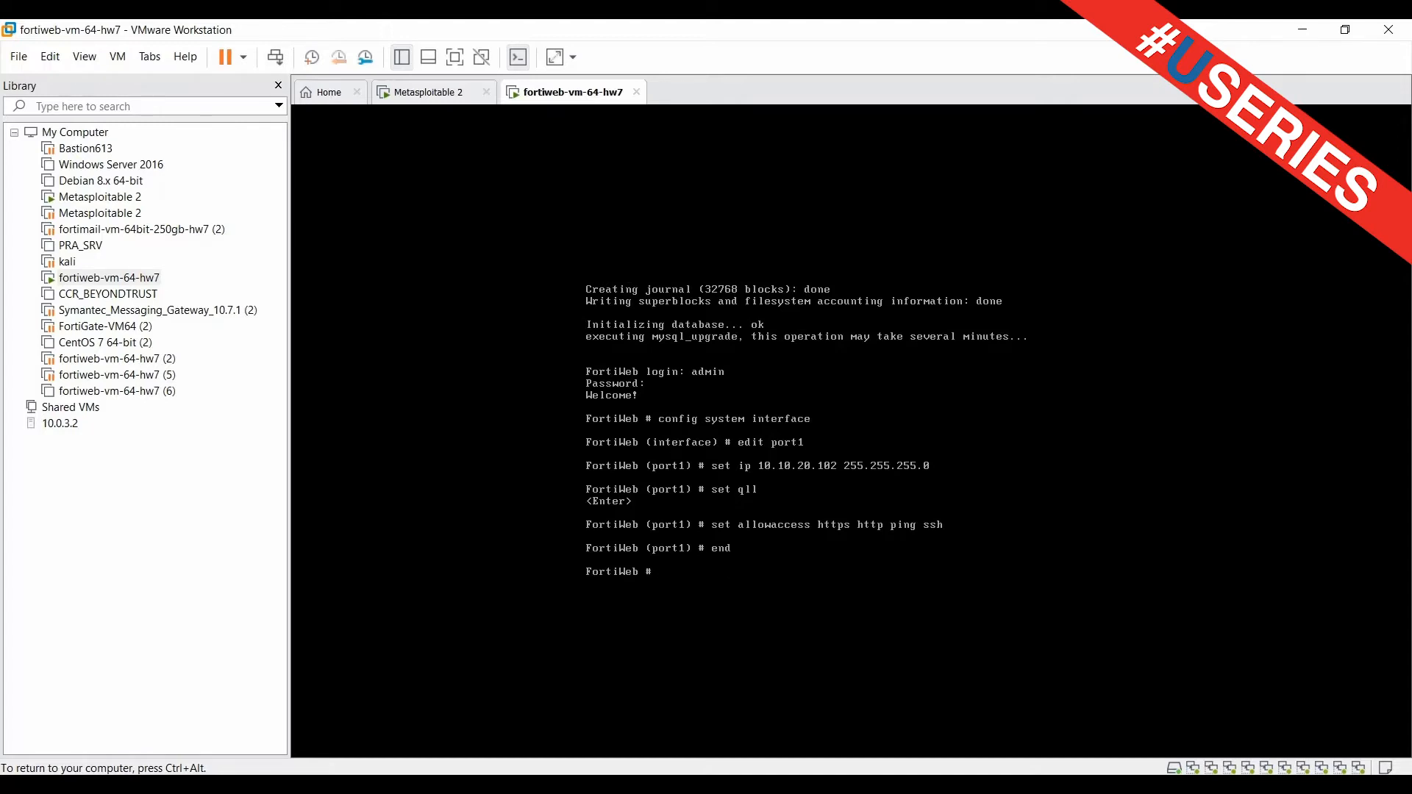
pyautogui.hotkey('ctrl', 'alt')
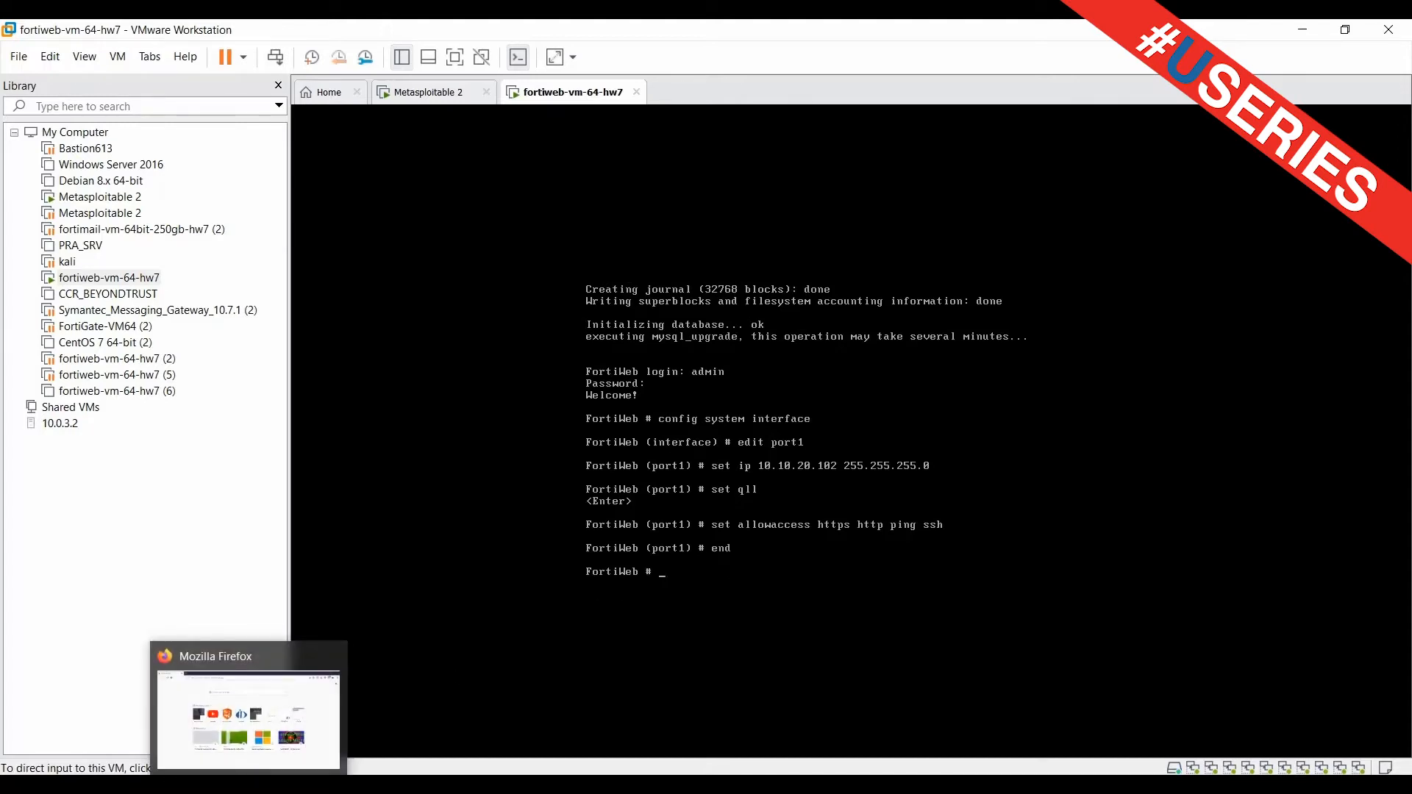
# Load 10.10.20.102 in Firefox, log in as admin, and postpone the password change with Later
pyautogui.click(249, 786)
pyautogui.click(305, 69)
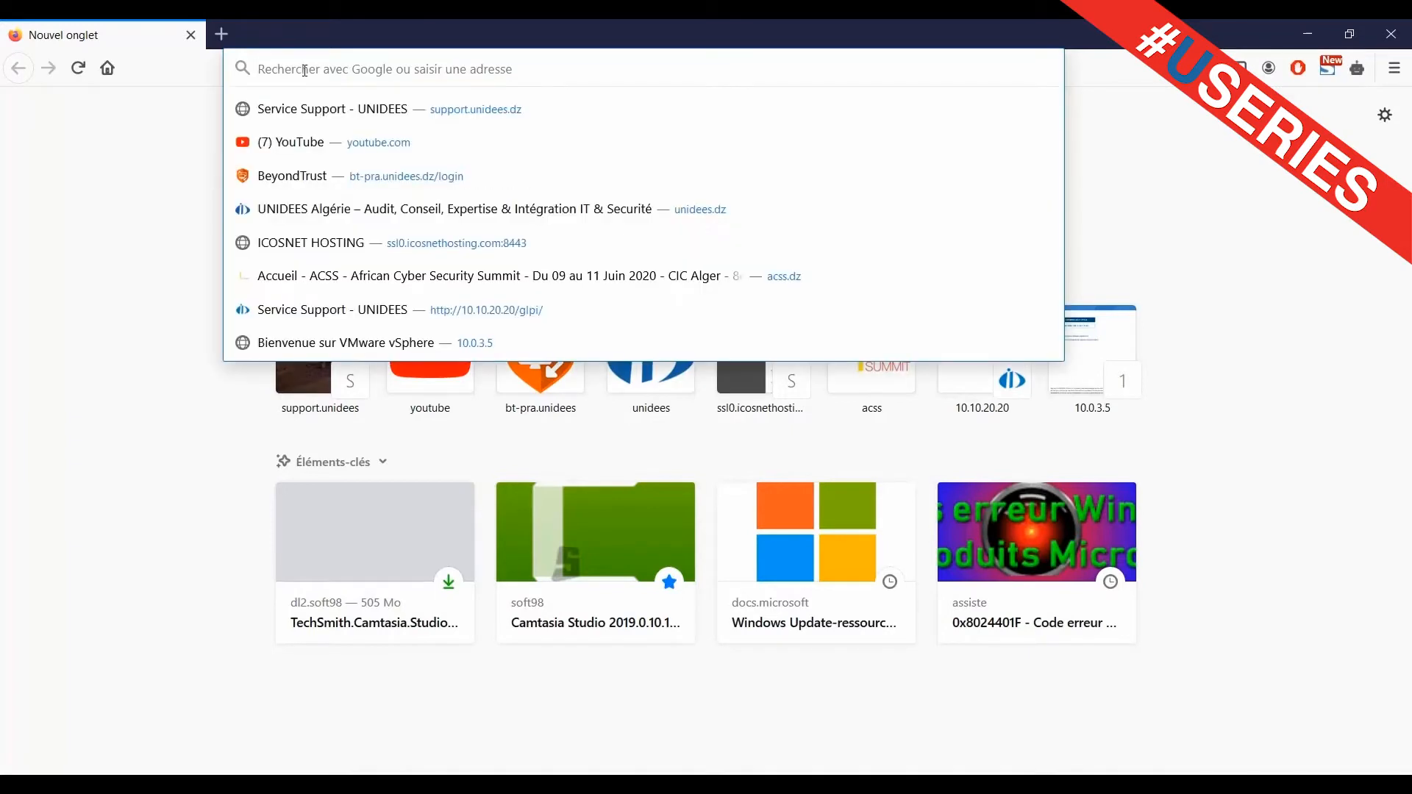
pyautogui.write('10.10.2')
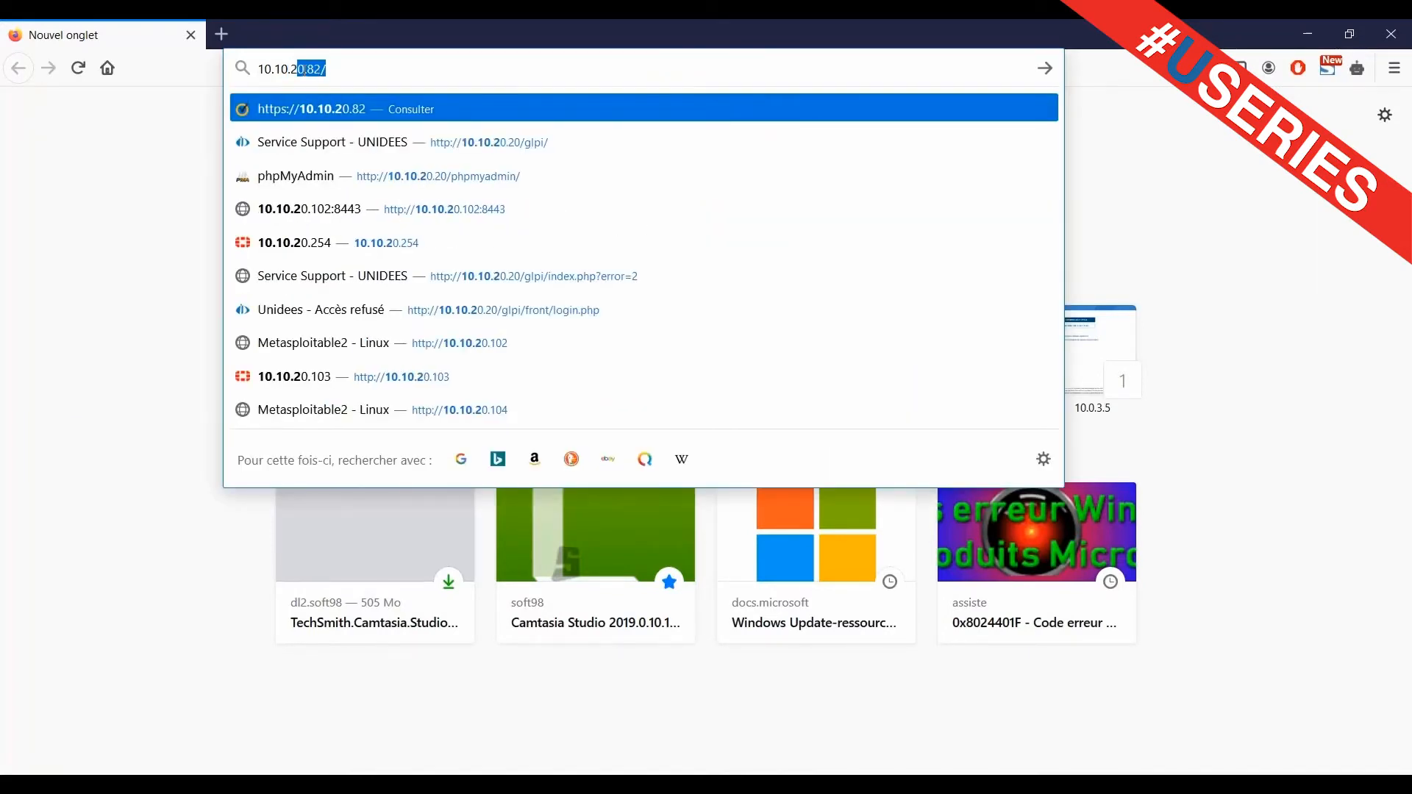
pyautogui.write('0.102')
pyautogui.press('Return')
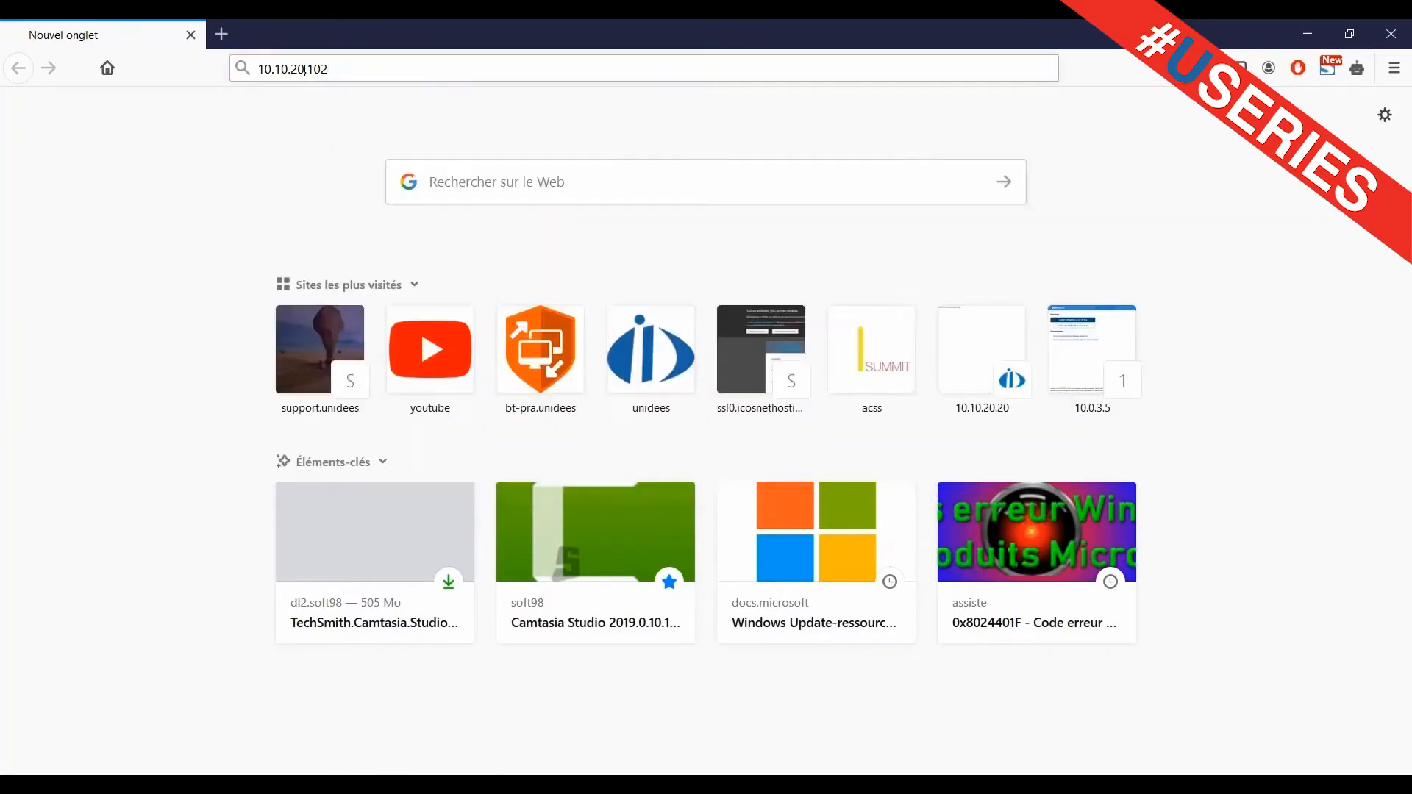
pyautogui.click(600, 415)
pyautogui.write('ad')
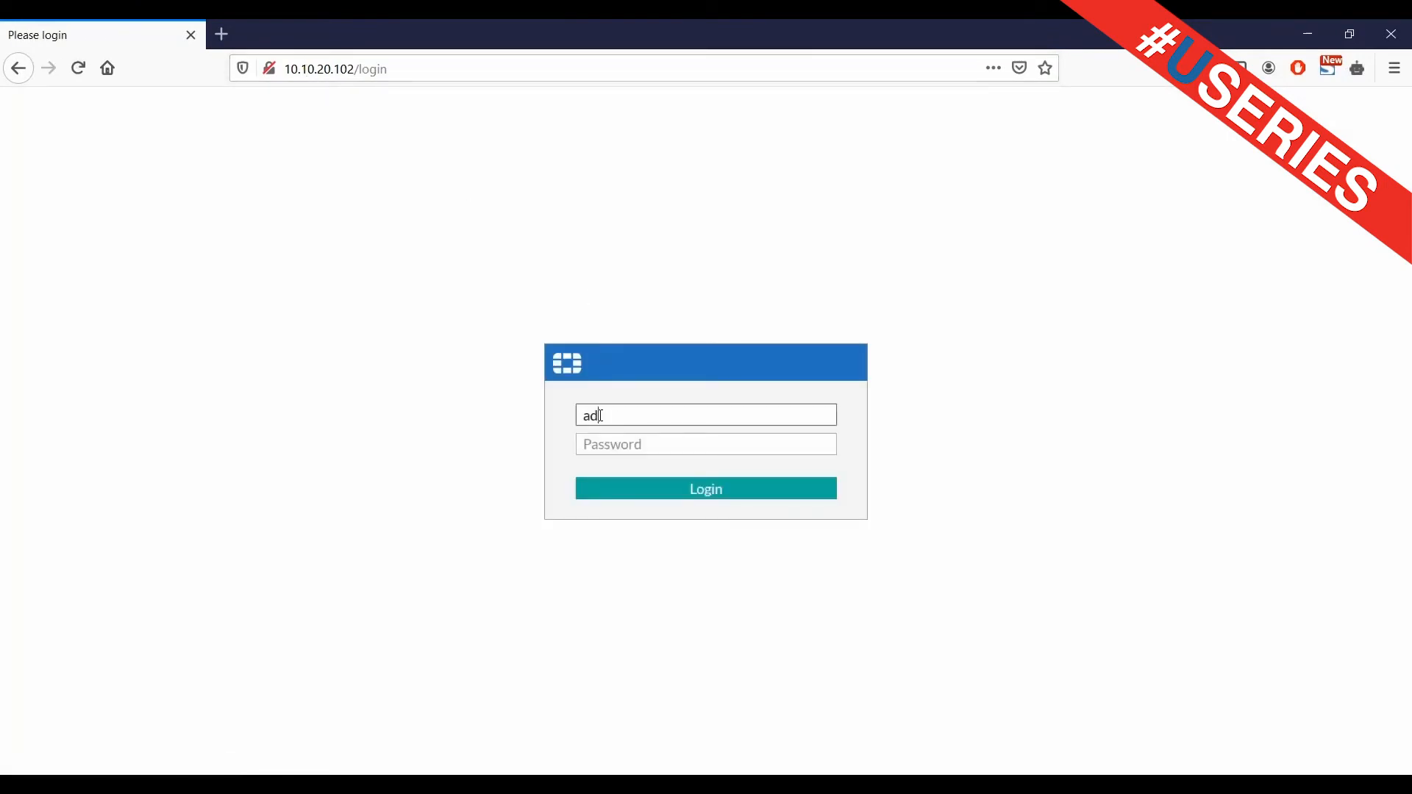
pyautogui.write('min')
pyautogui.press('Return')
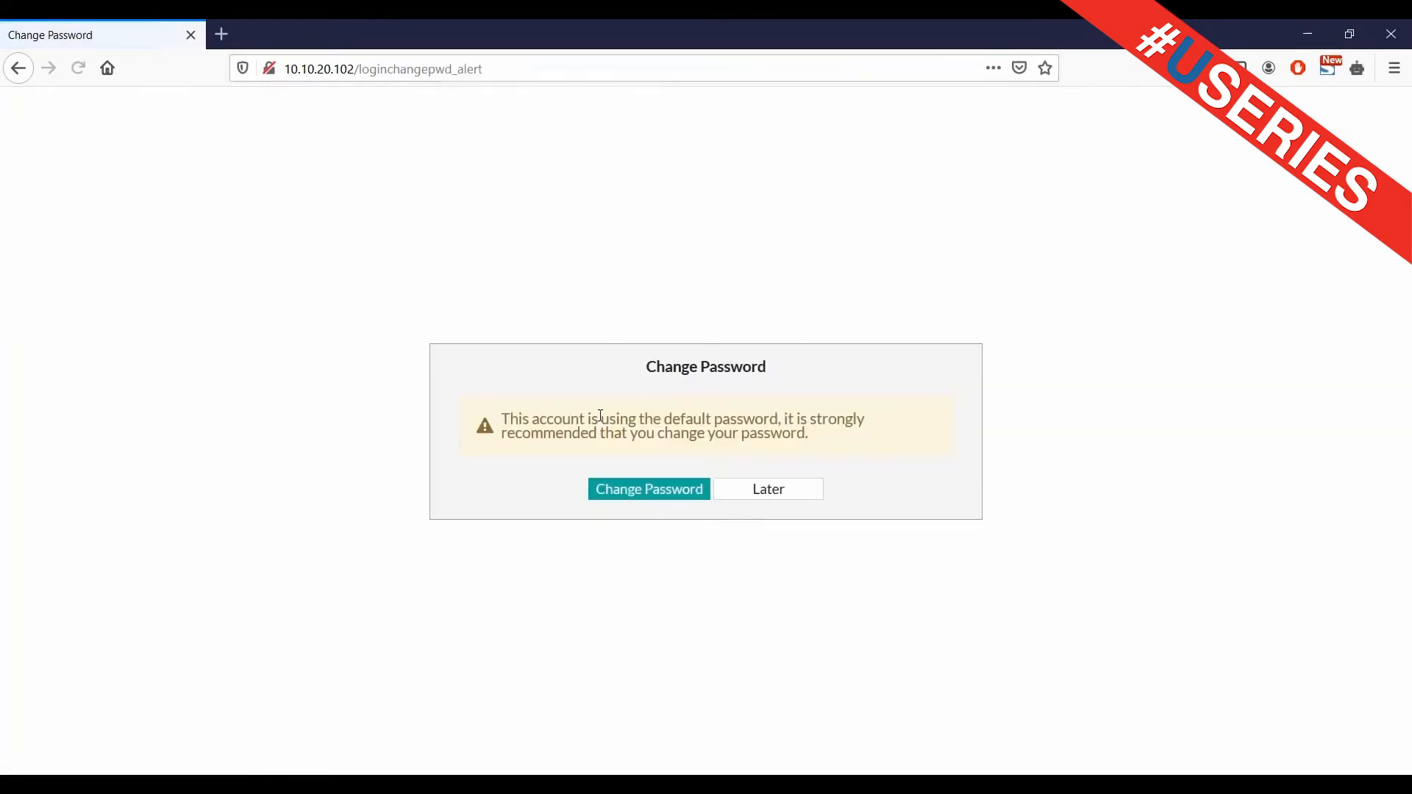
pyautogui.click(784, 495)
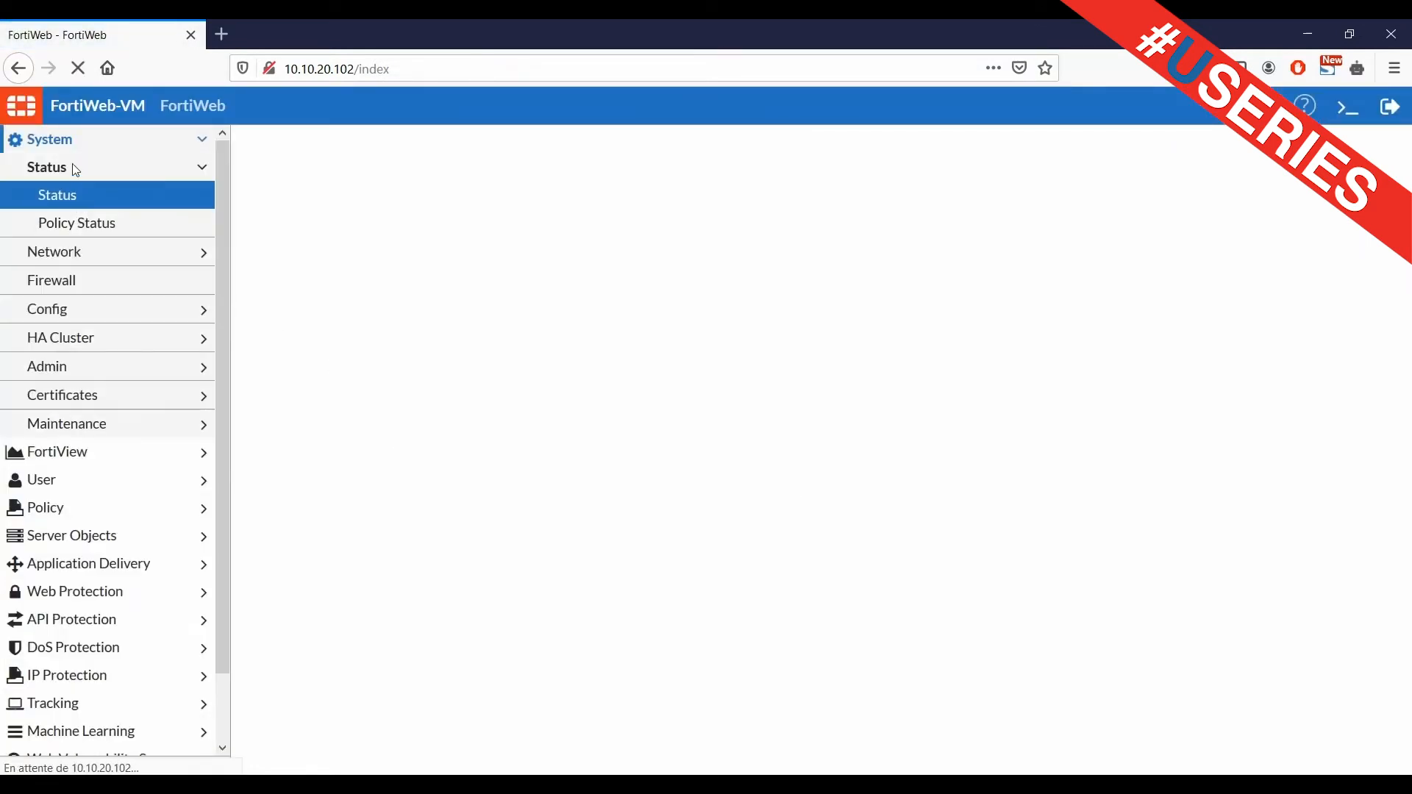
# Under Network > Routing, add a static route 0.0.0.0/0 with gateway 10.10.20.254 on port1
pyautogui.click(65, 254)
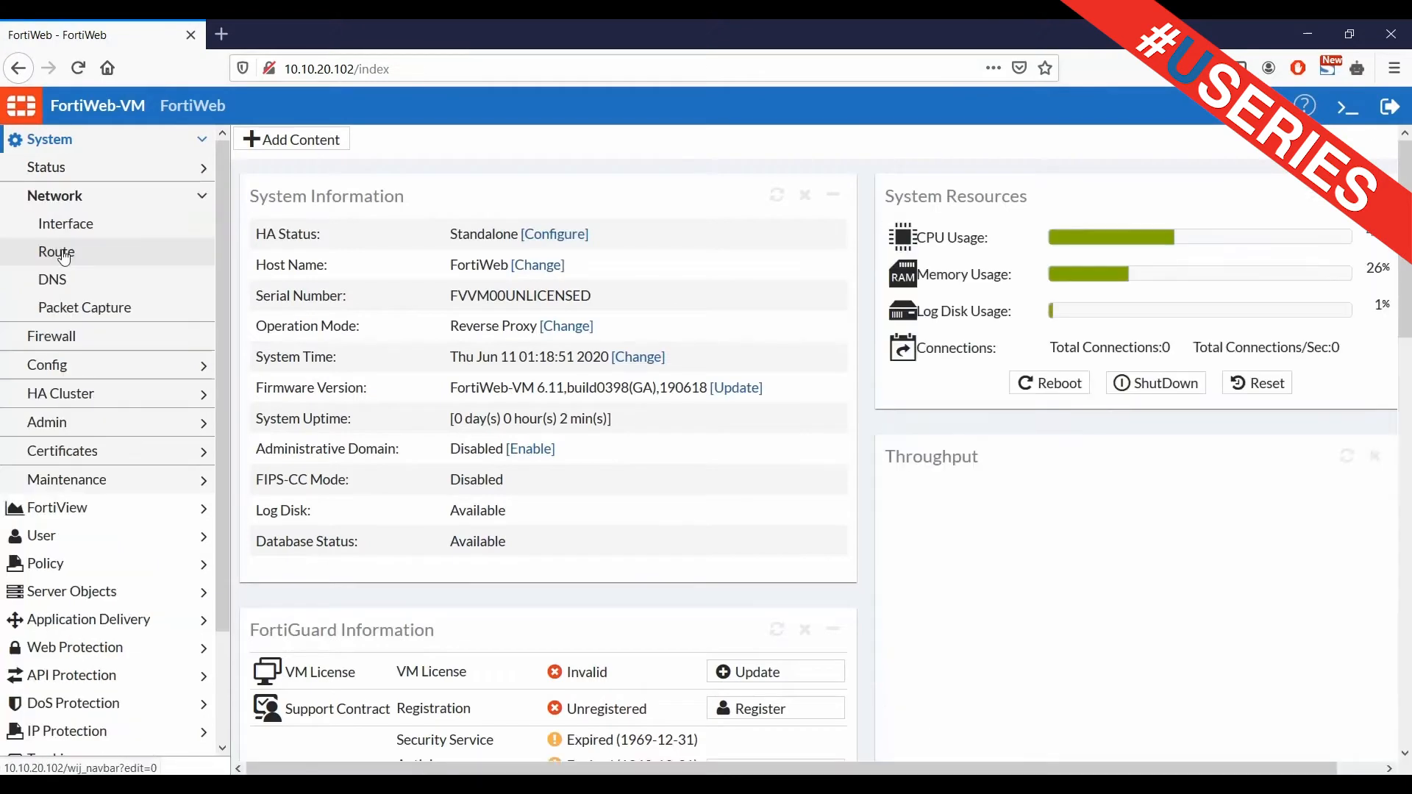
pyautogui.click(90, 258)
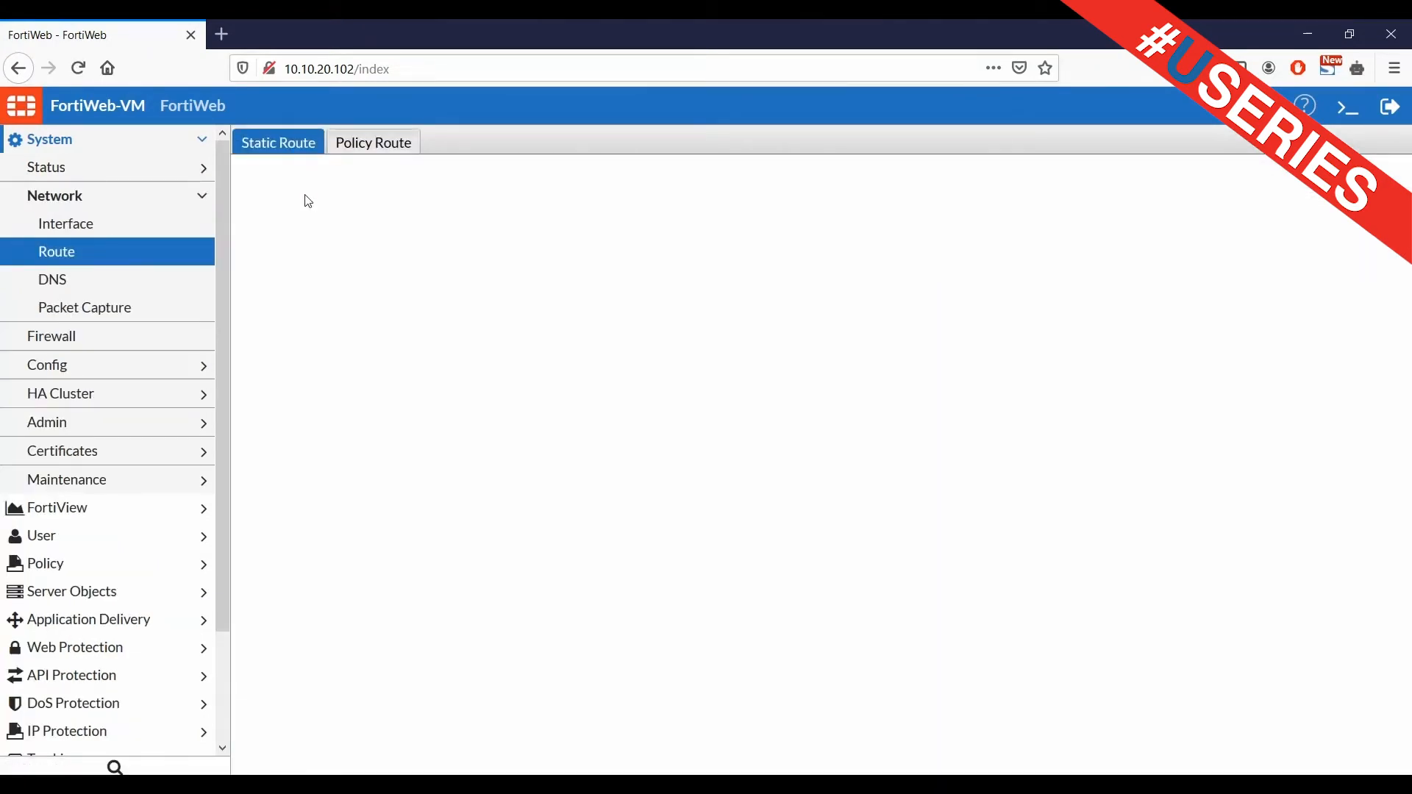
pyautogui.click(301, 174)
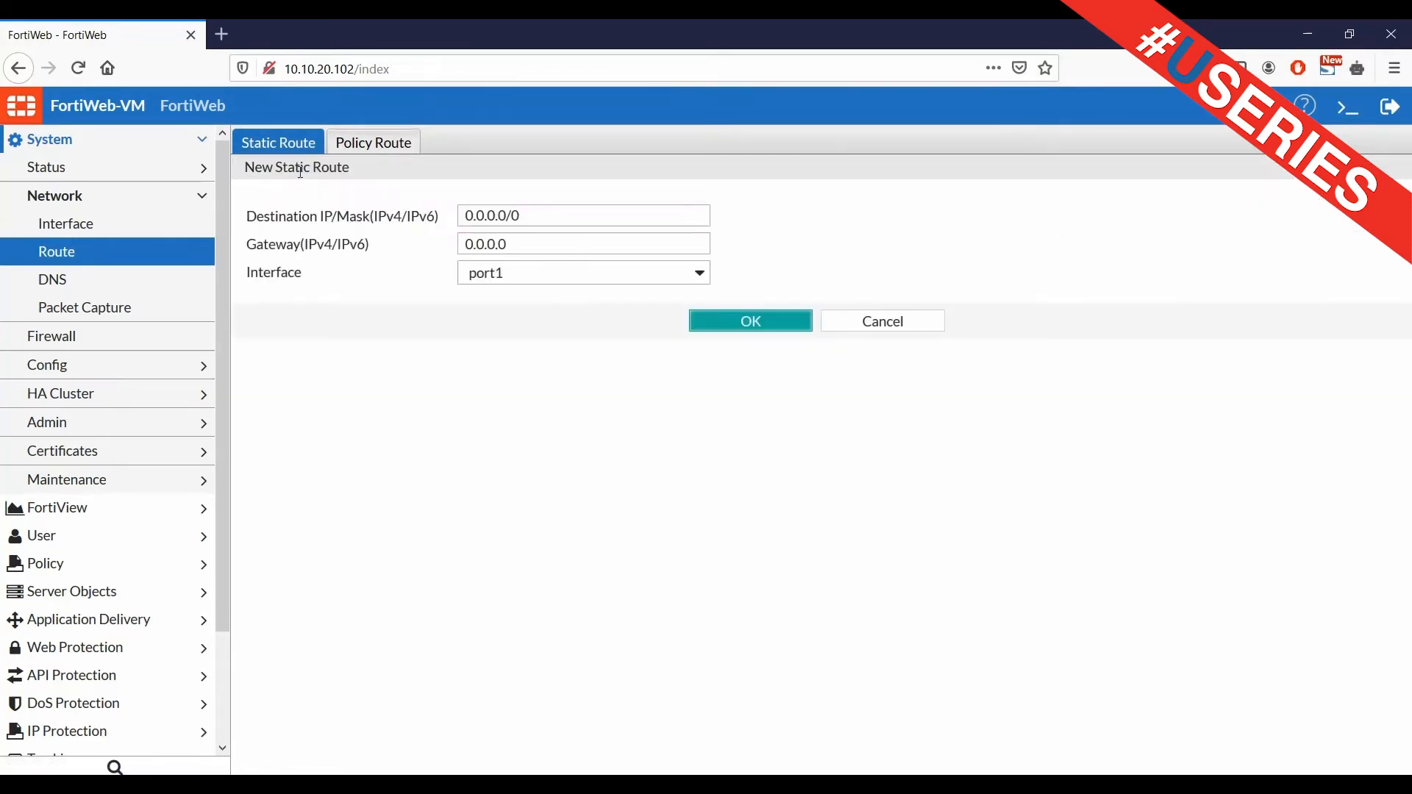
pyautogui.click(529, 244)
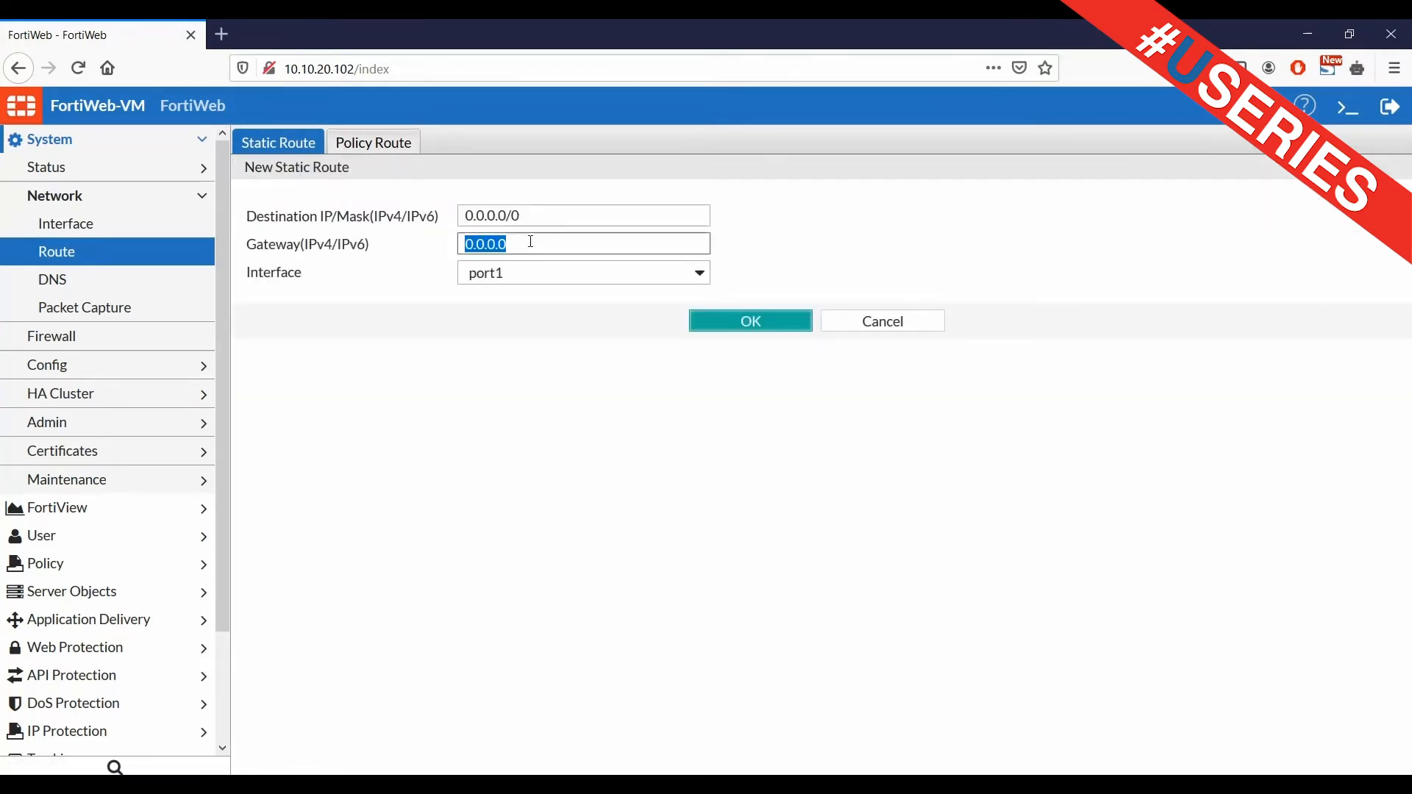
pyautogui.moveTo(521, 247); pyautogui.dragTo(454, 260)
pyautogui.write('10.10.20.254')
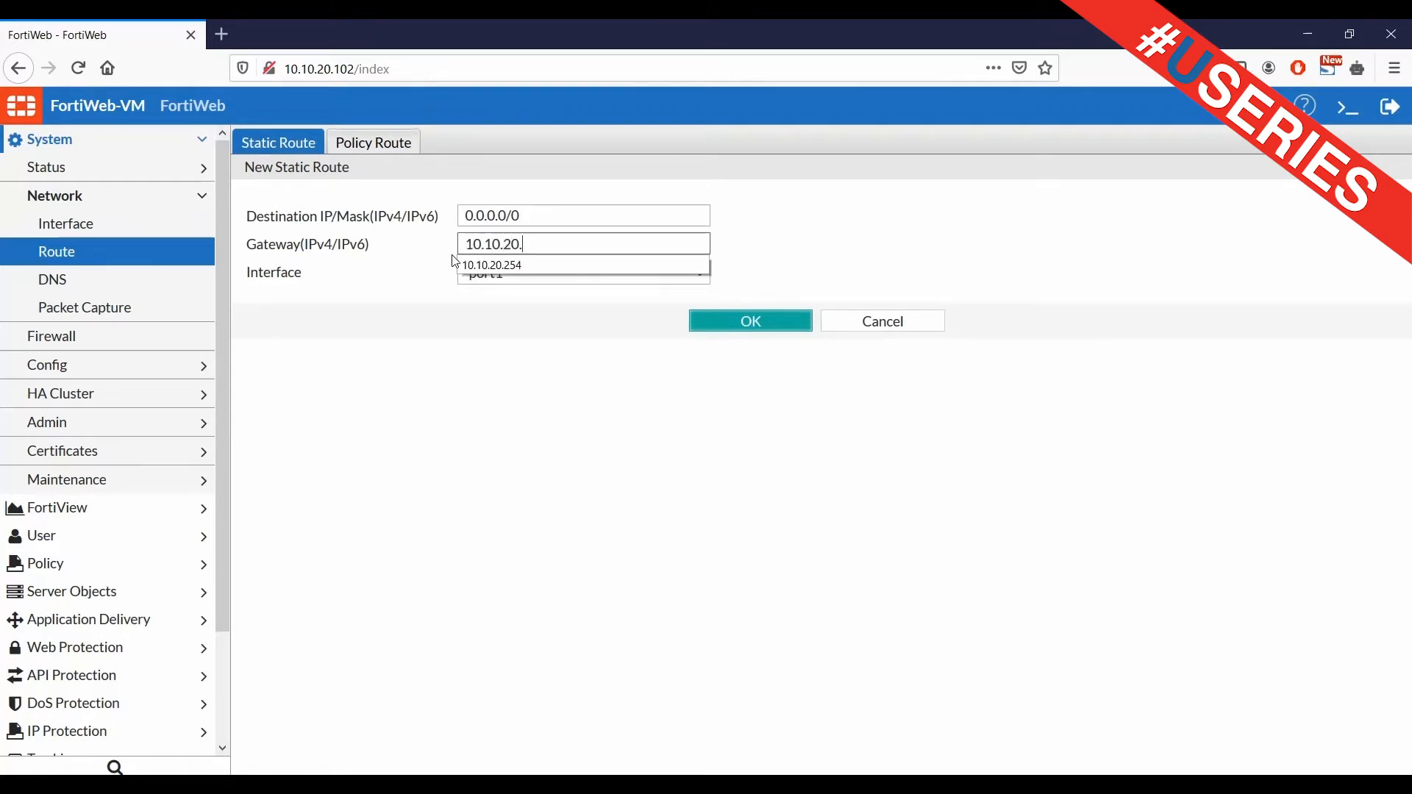
pyautogui.press('Return')
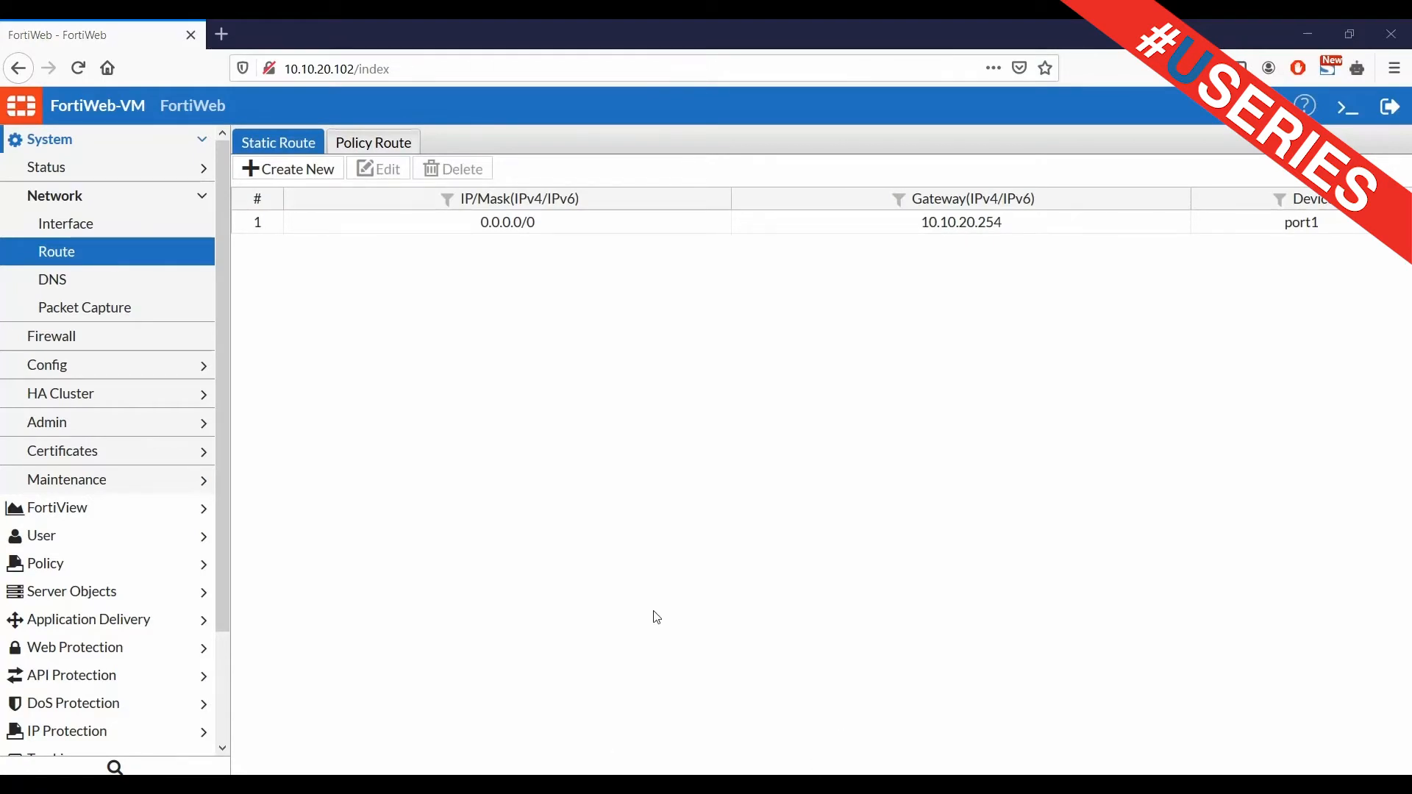
# Under Server Objects > Virtual Server, add Virtuelle_application with IPv4 10.10.20.106/24 on port1
pyautogui.click(117, 591)
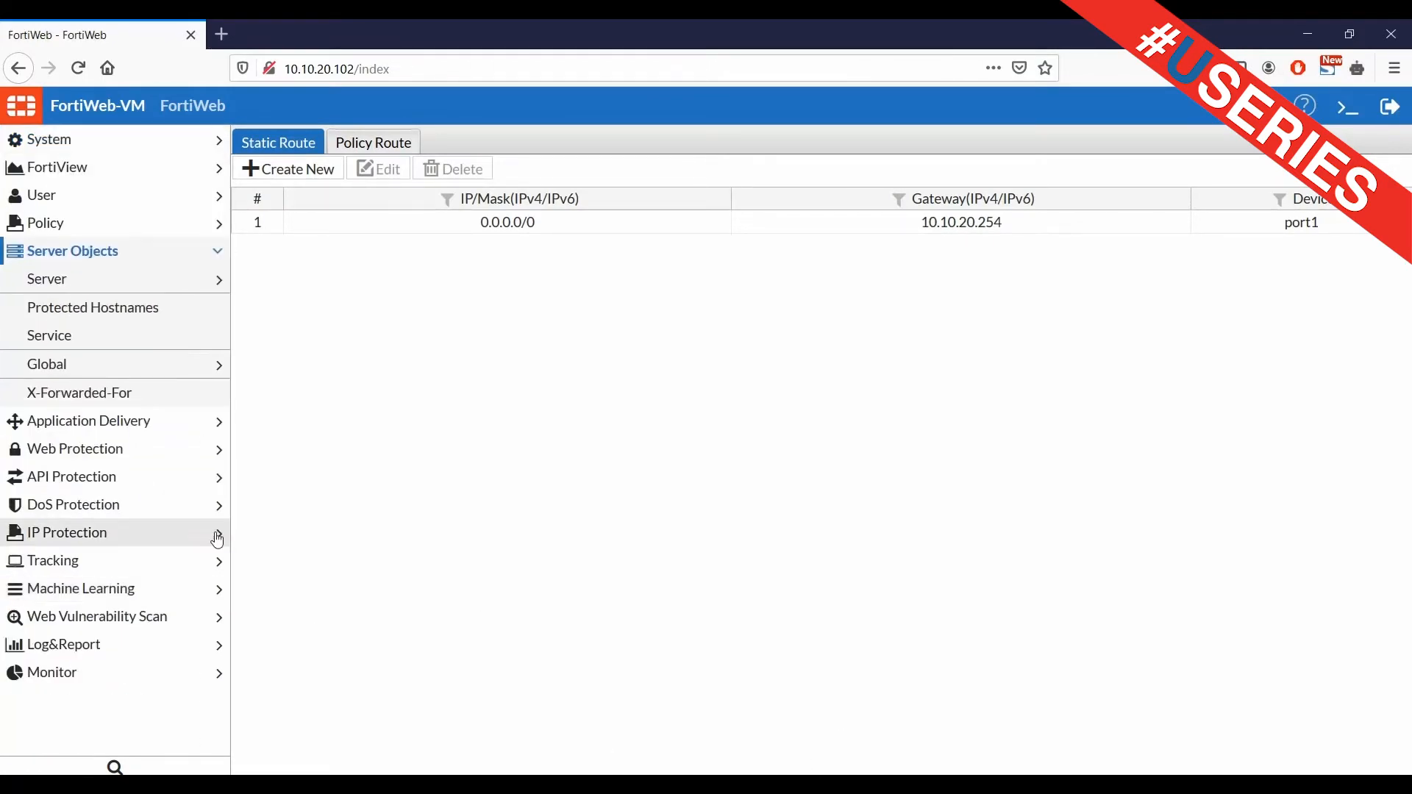
pyautogui.click(87, 280)
pyautogui.click(70, 309)
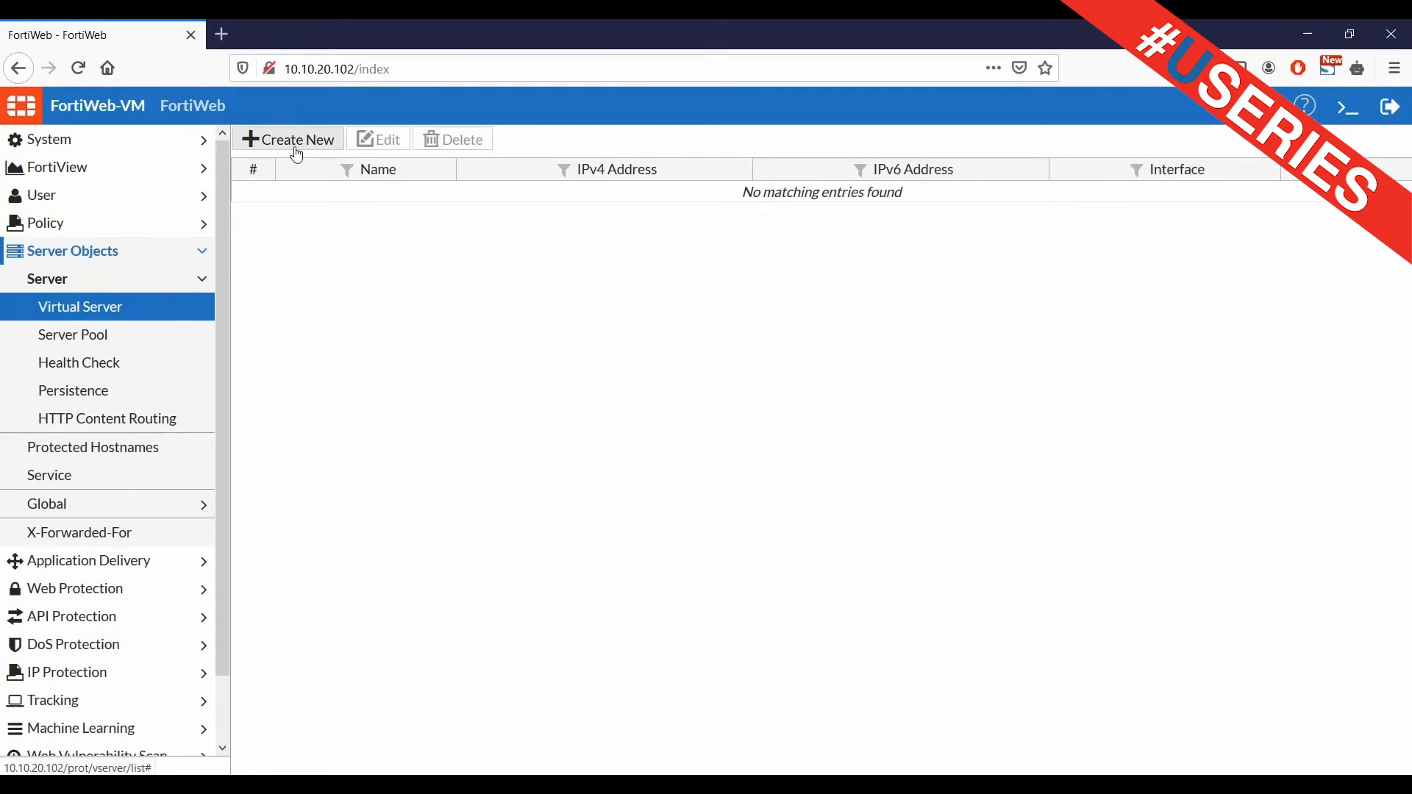
pyautogui.click(296, 140)
pyautogui.click(461, 187)
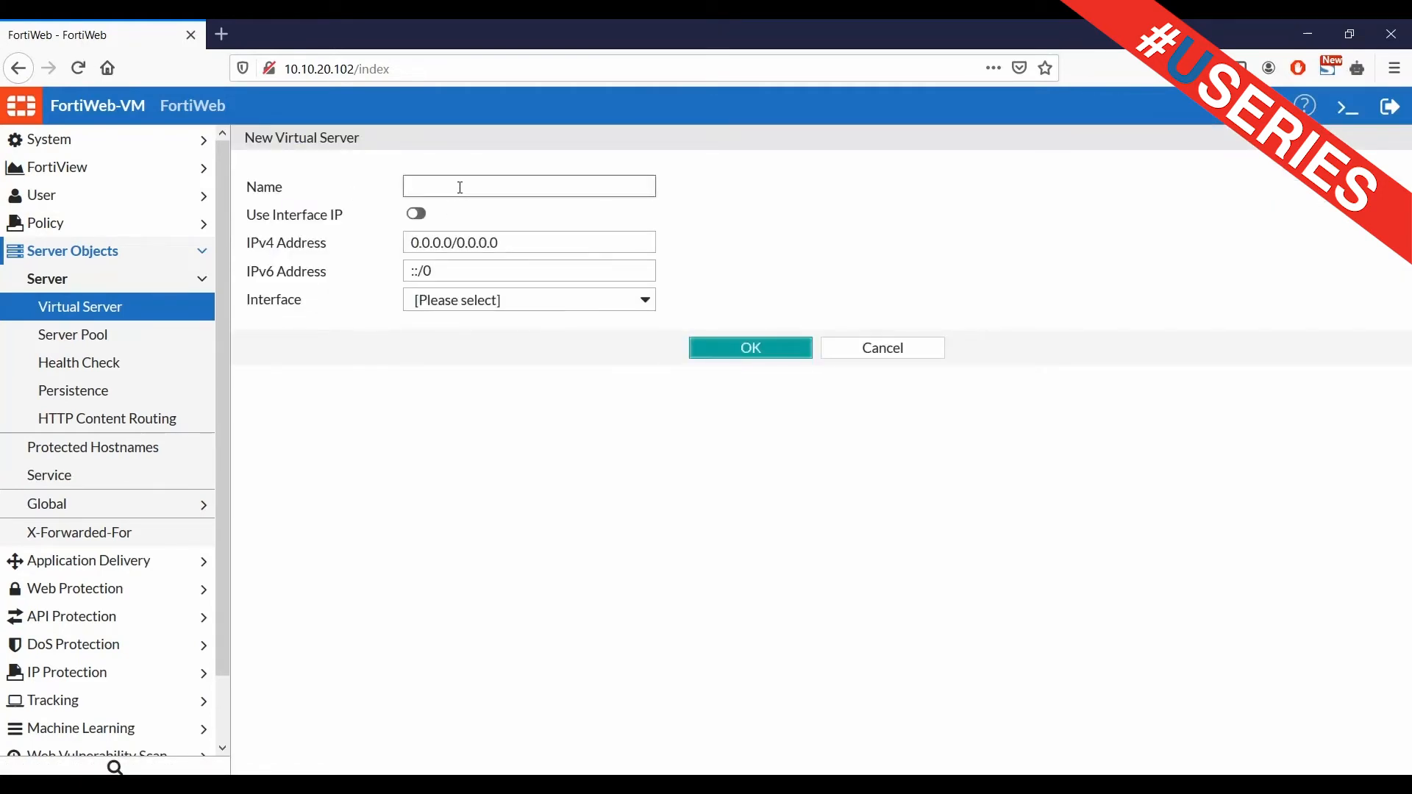
pyautogui.write('Virtu')
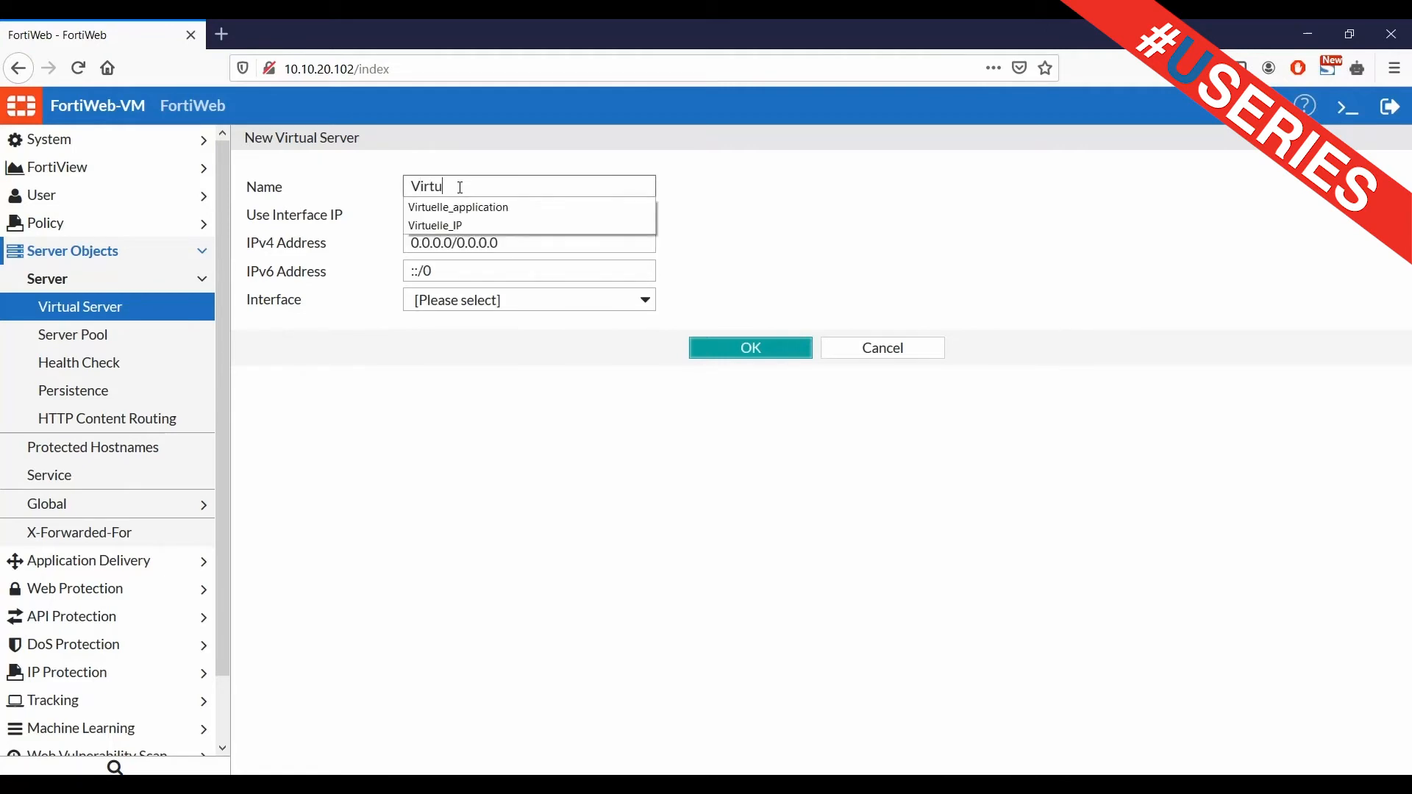
pyautogui.write('elle_application')
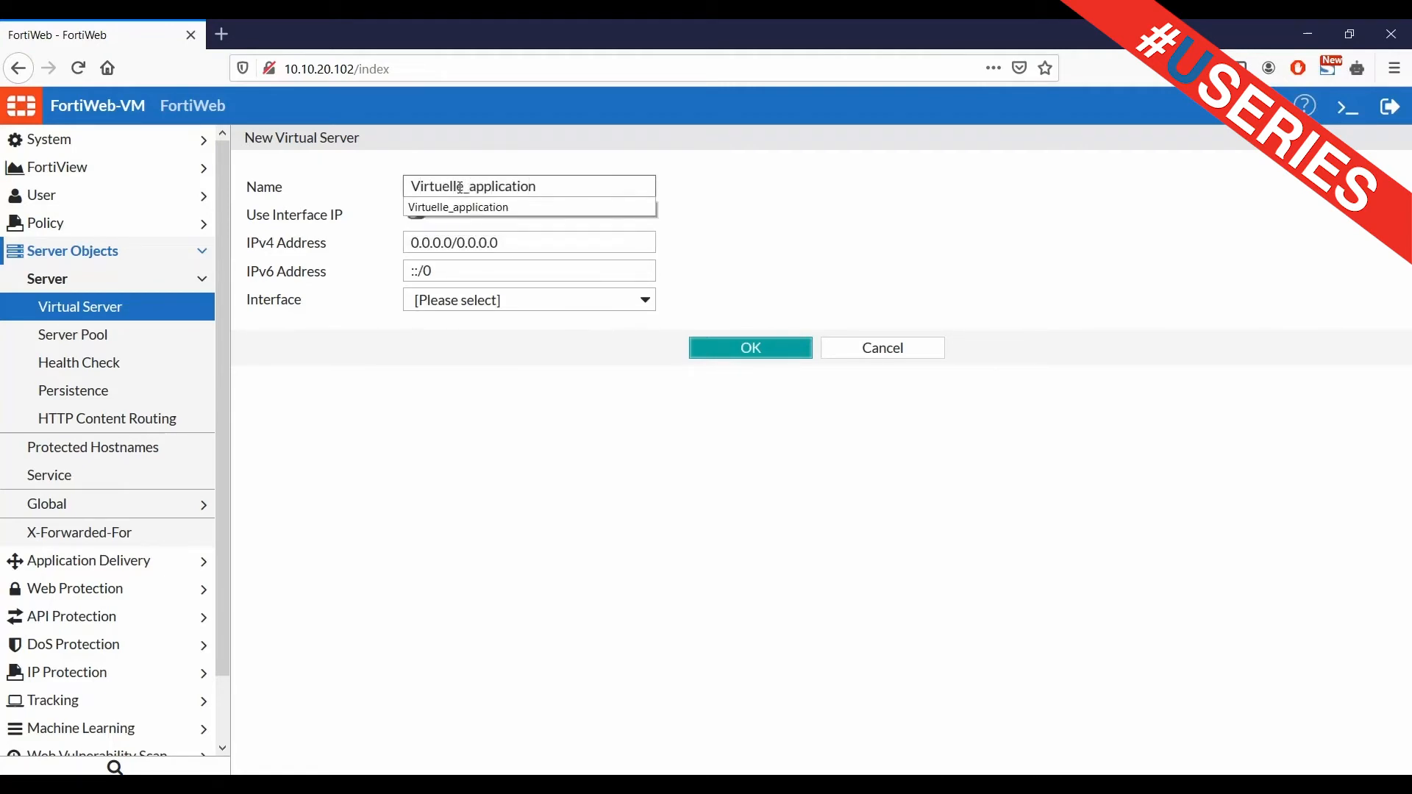
pyautogui.click(567, 252)
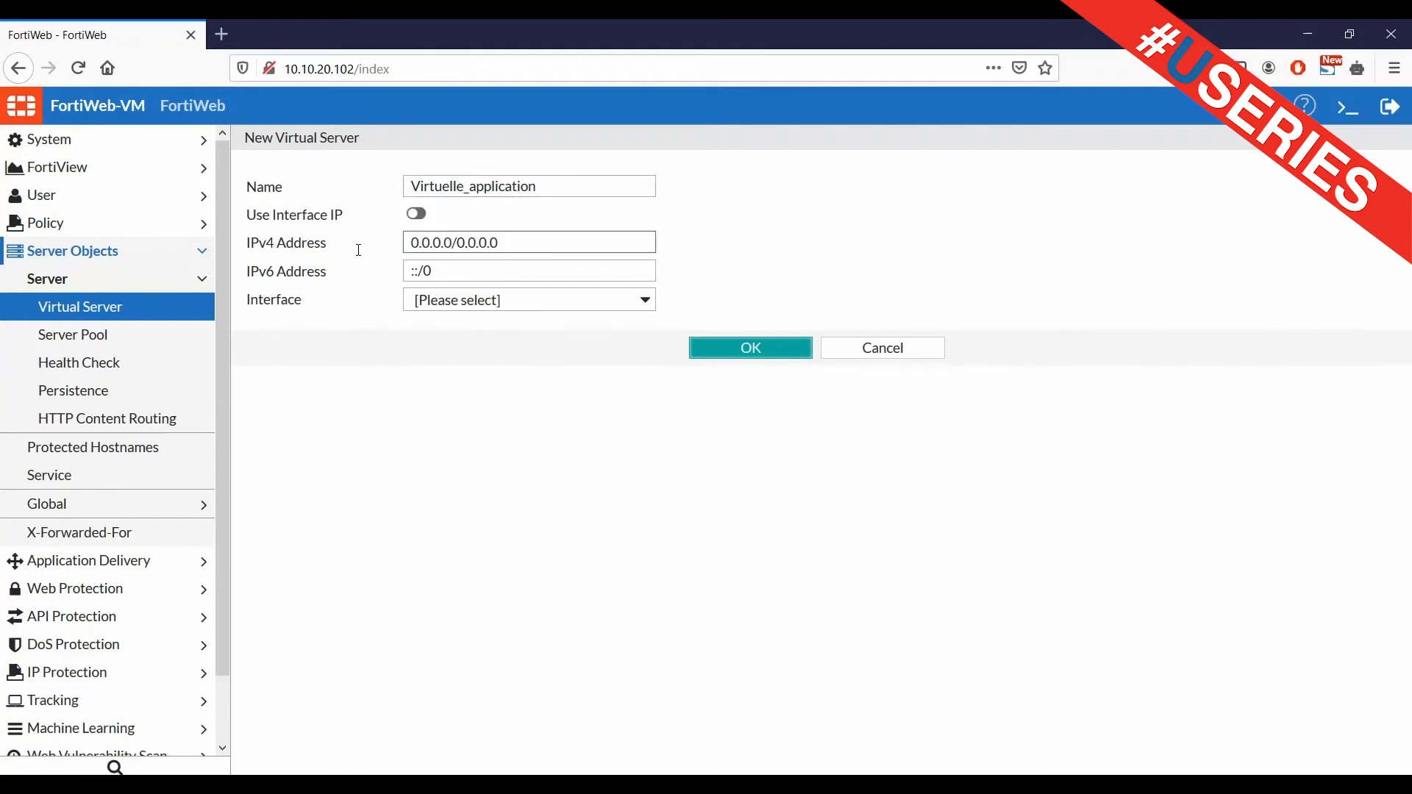
pyautogui.moveTo(517, 247); pyautogui.dragTo(362, 256)
pyautogui.write('10')
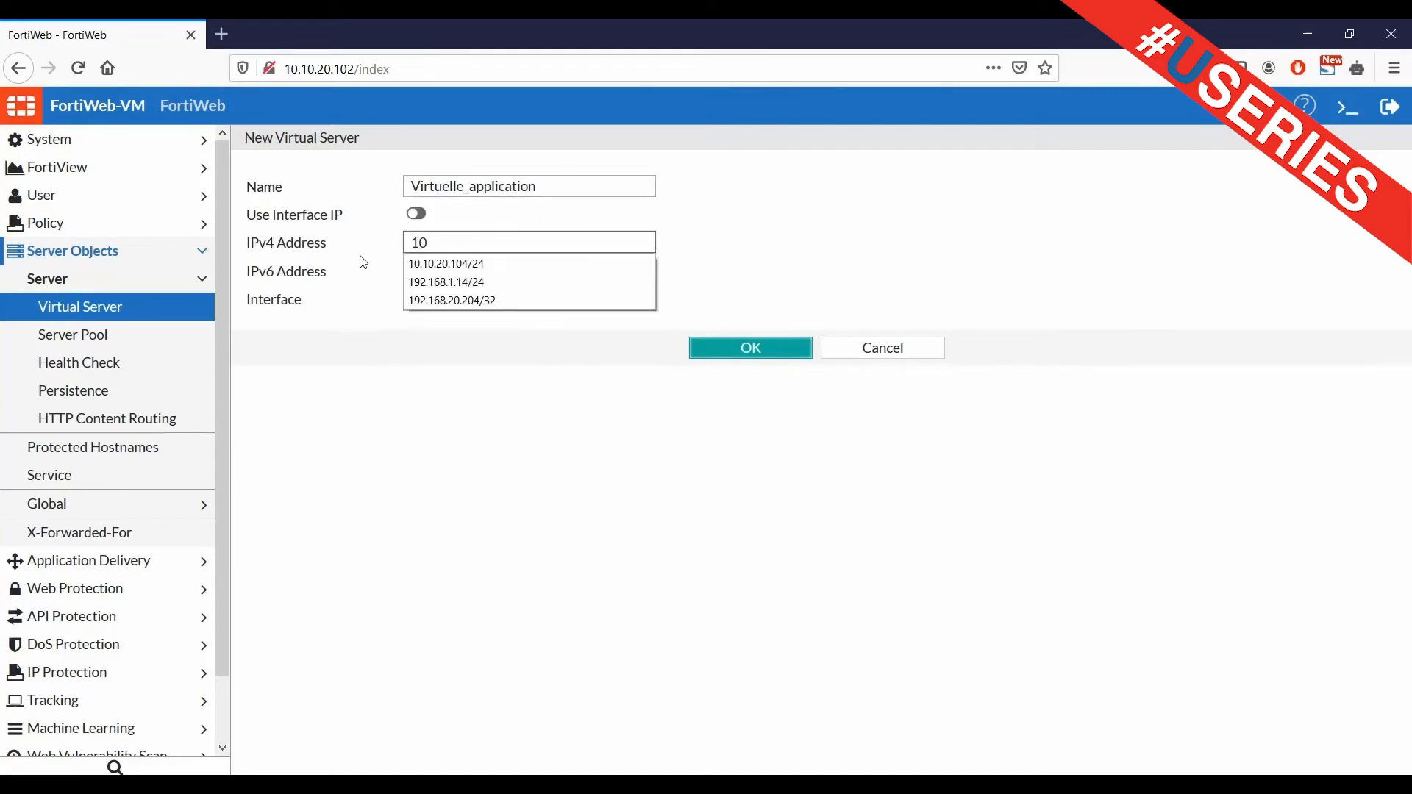
pyautogui.write('.10.20.1')
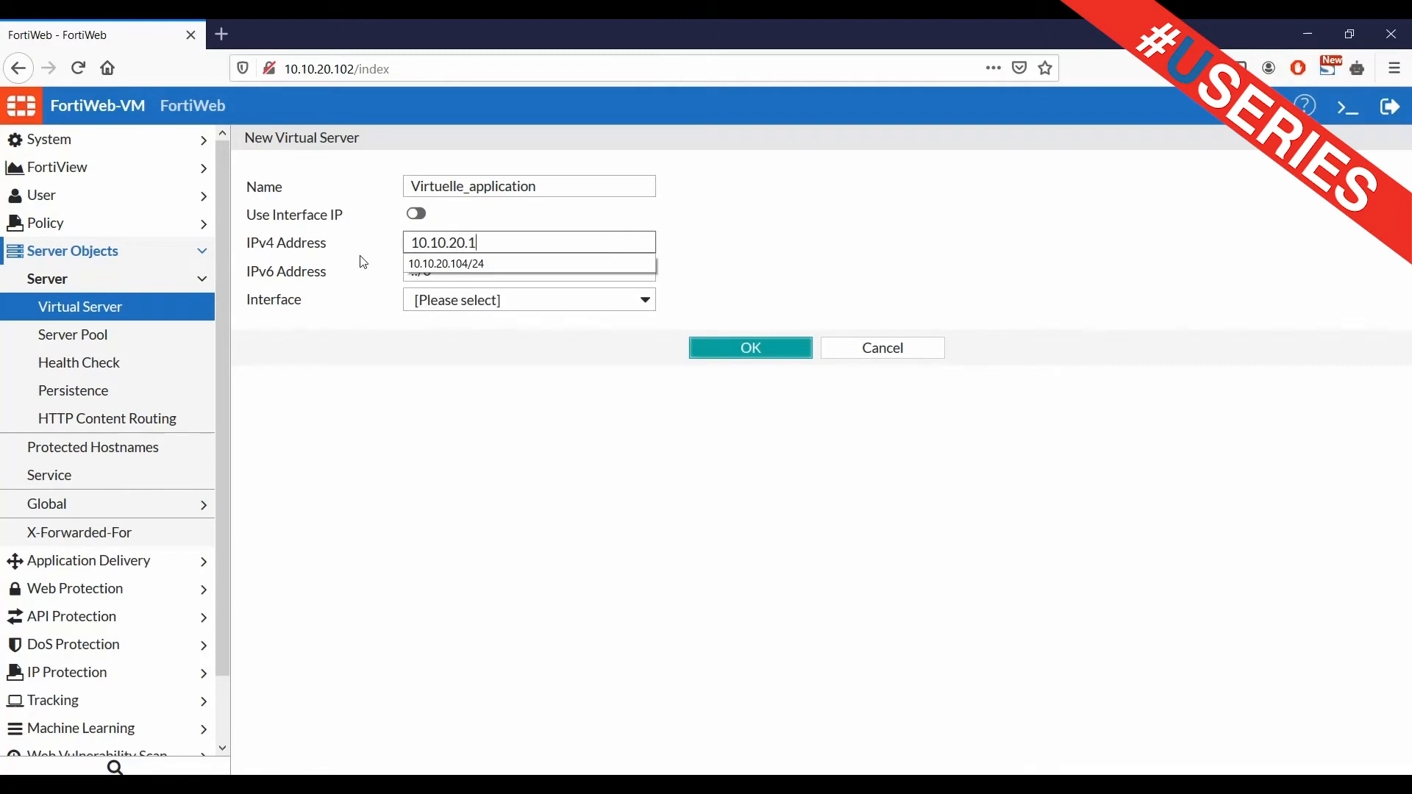
pyautogui.write('06/')
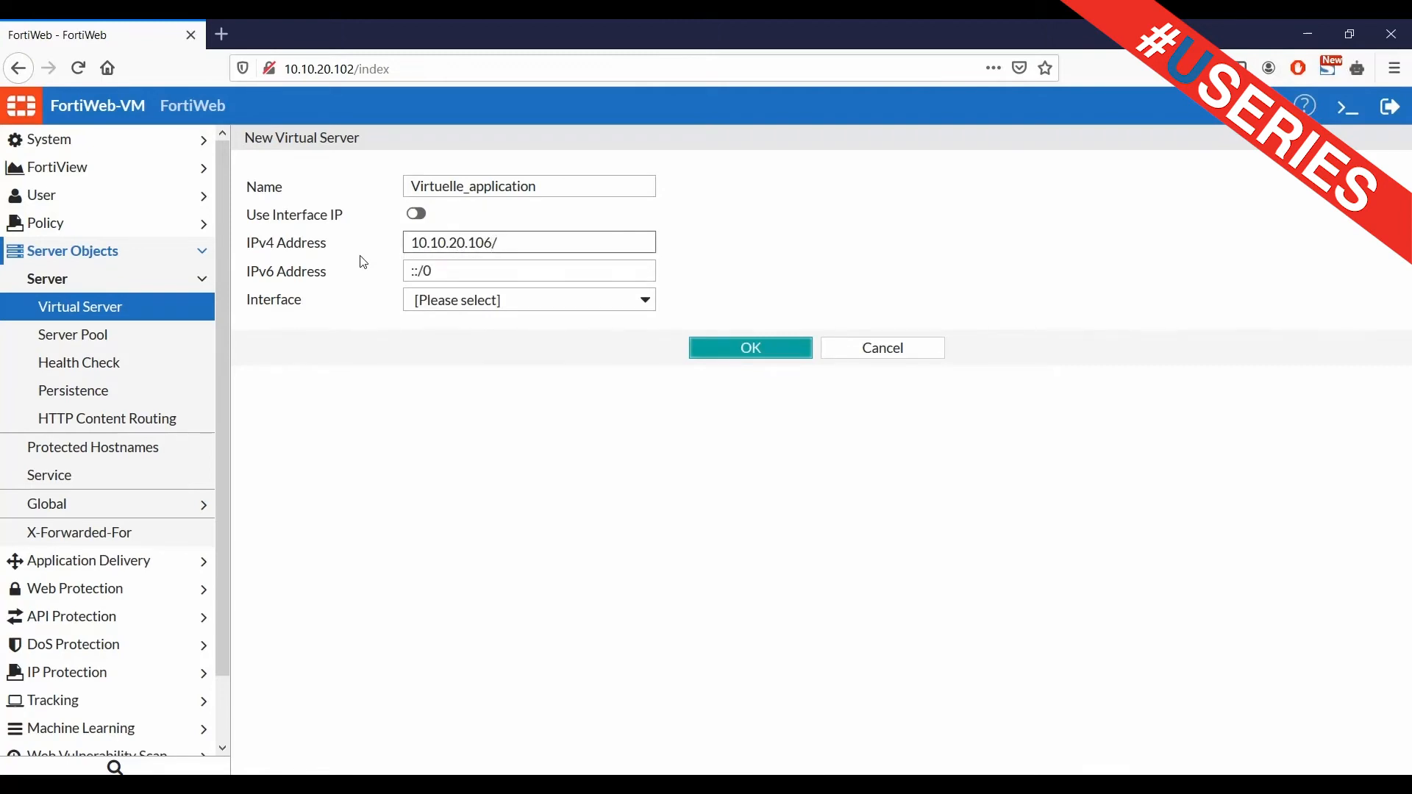
pyautogui.write('24')
pyautogui.click(561, 302)
pyautogui.click(489, 347)
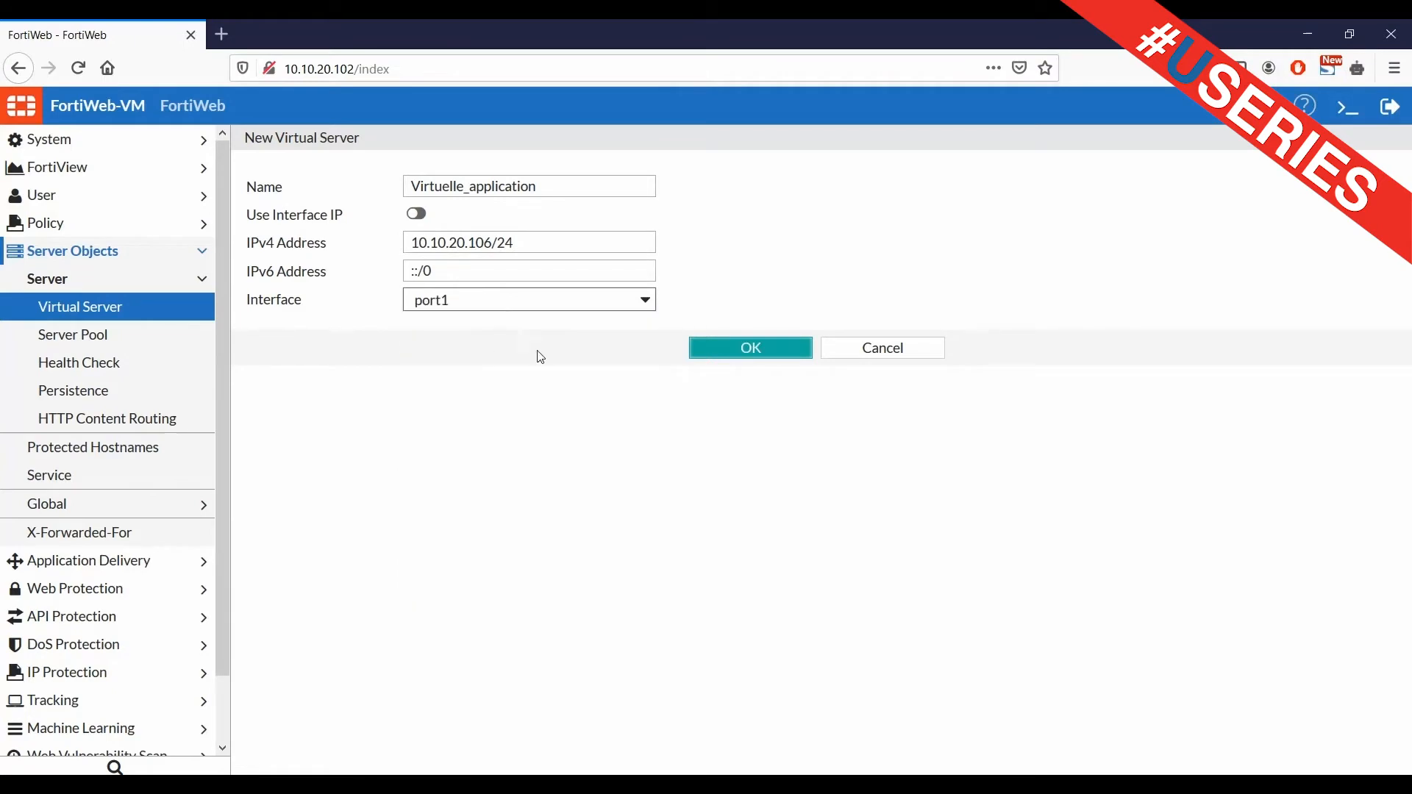
pyautogui.click(750, 348)
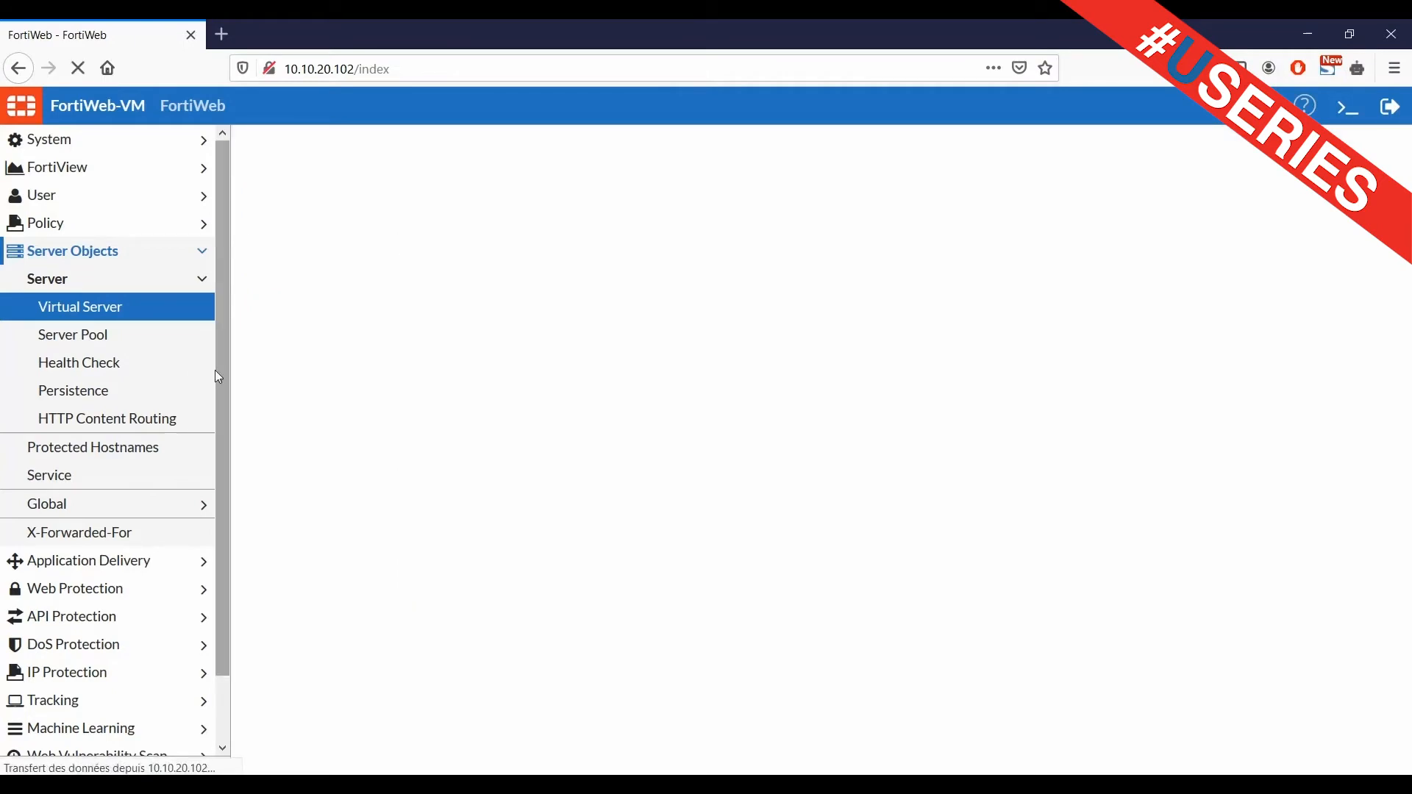
# Create a new server pool named Application
pyautogui.click(140, 343)
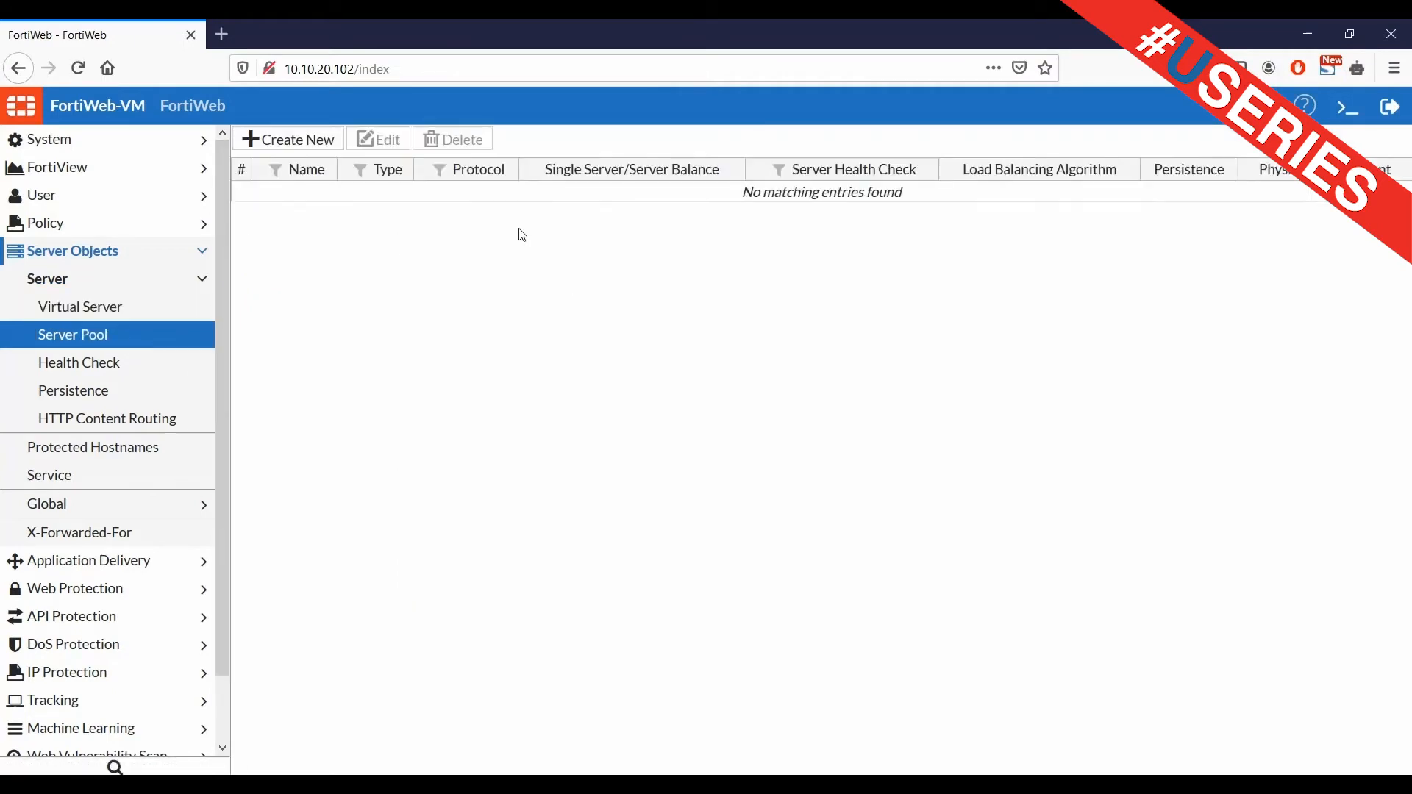
pyautogui.click(288, 140)
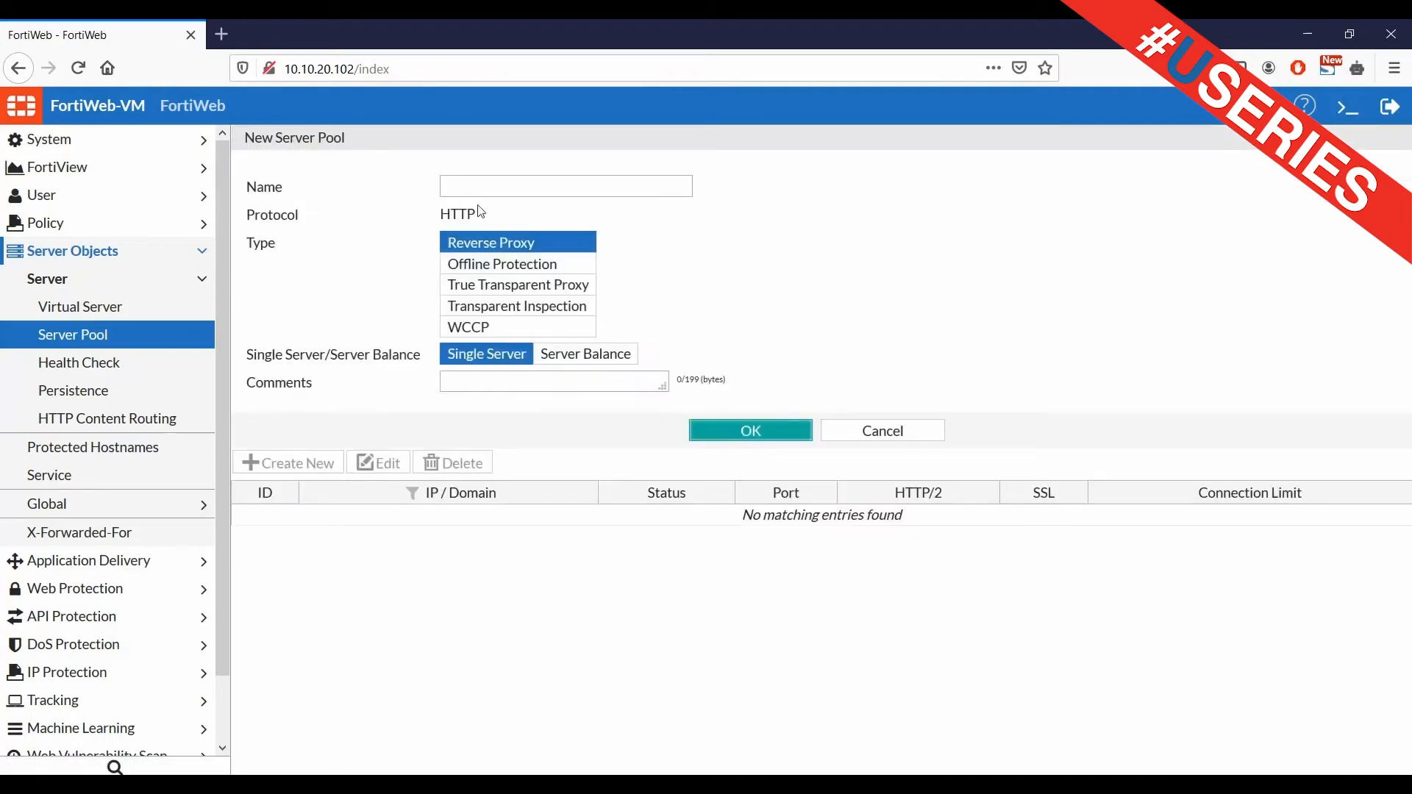
pyautogui.click(461, 188)
pyautogui.write('App')
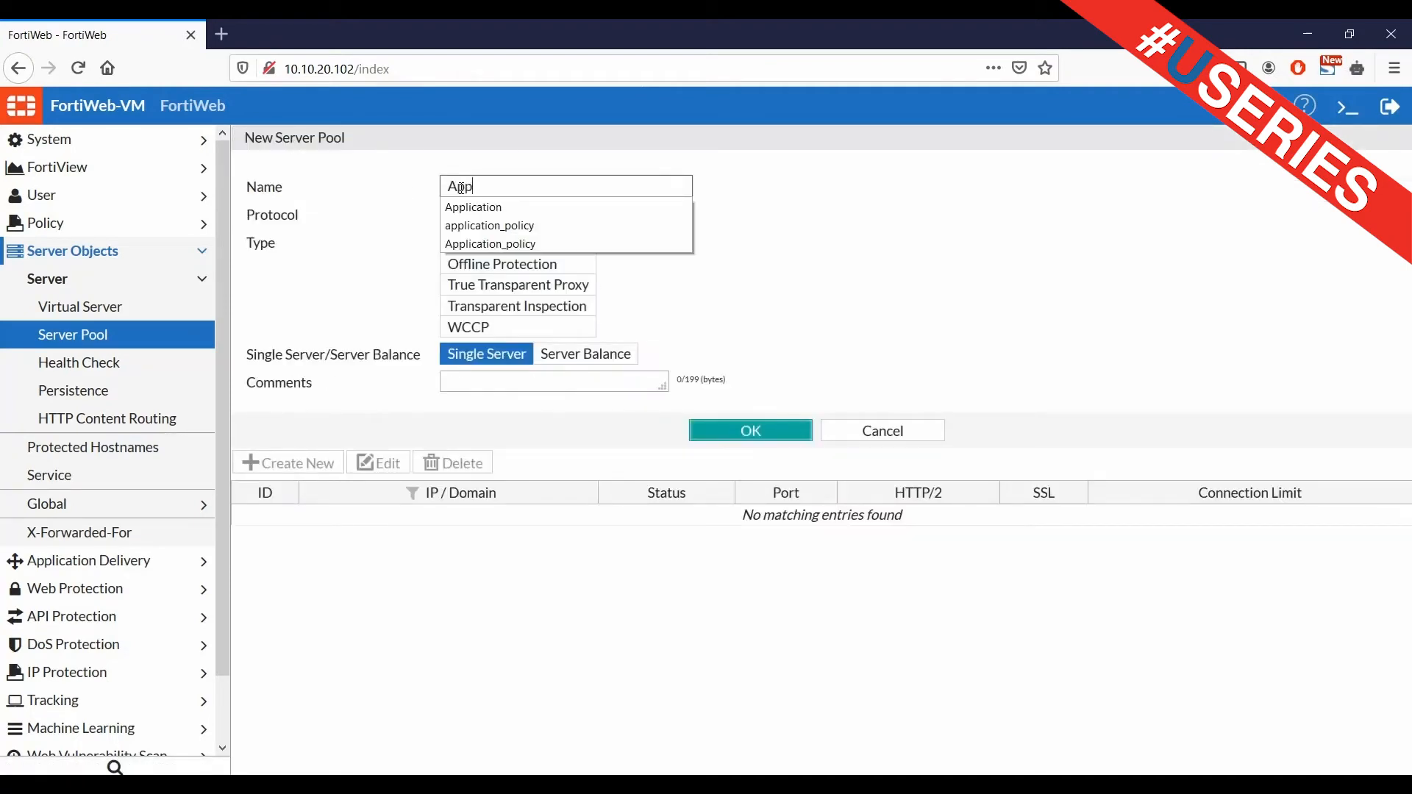
pyautogui.write('lication')
pyautogui.click(769, 342)
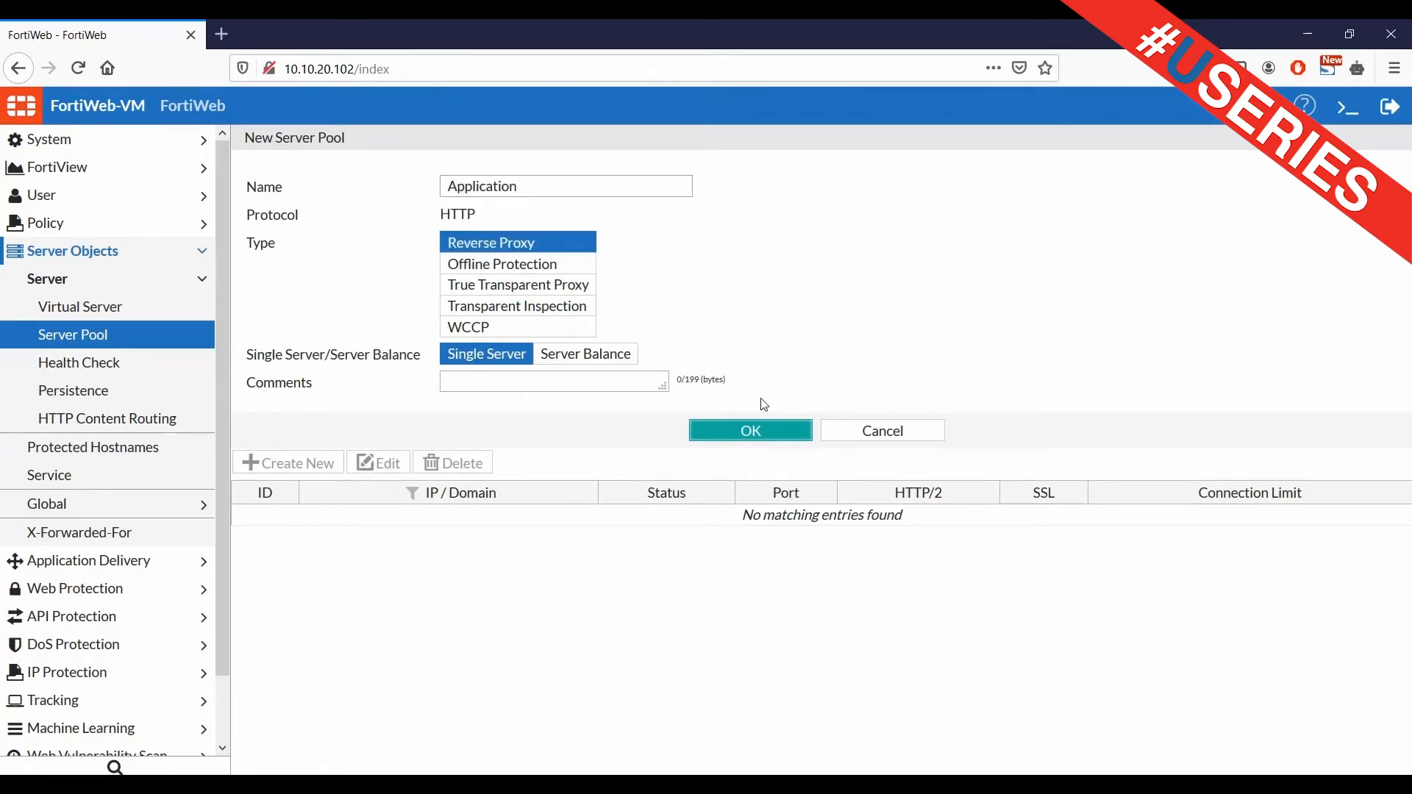
pyautogui.click(758, 432)
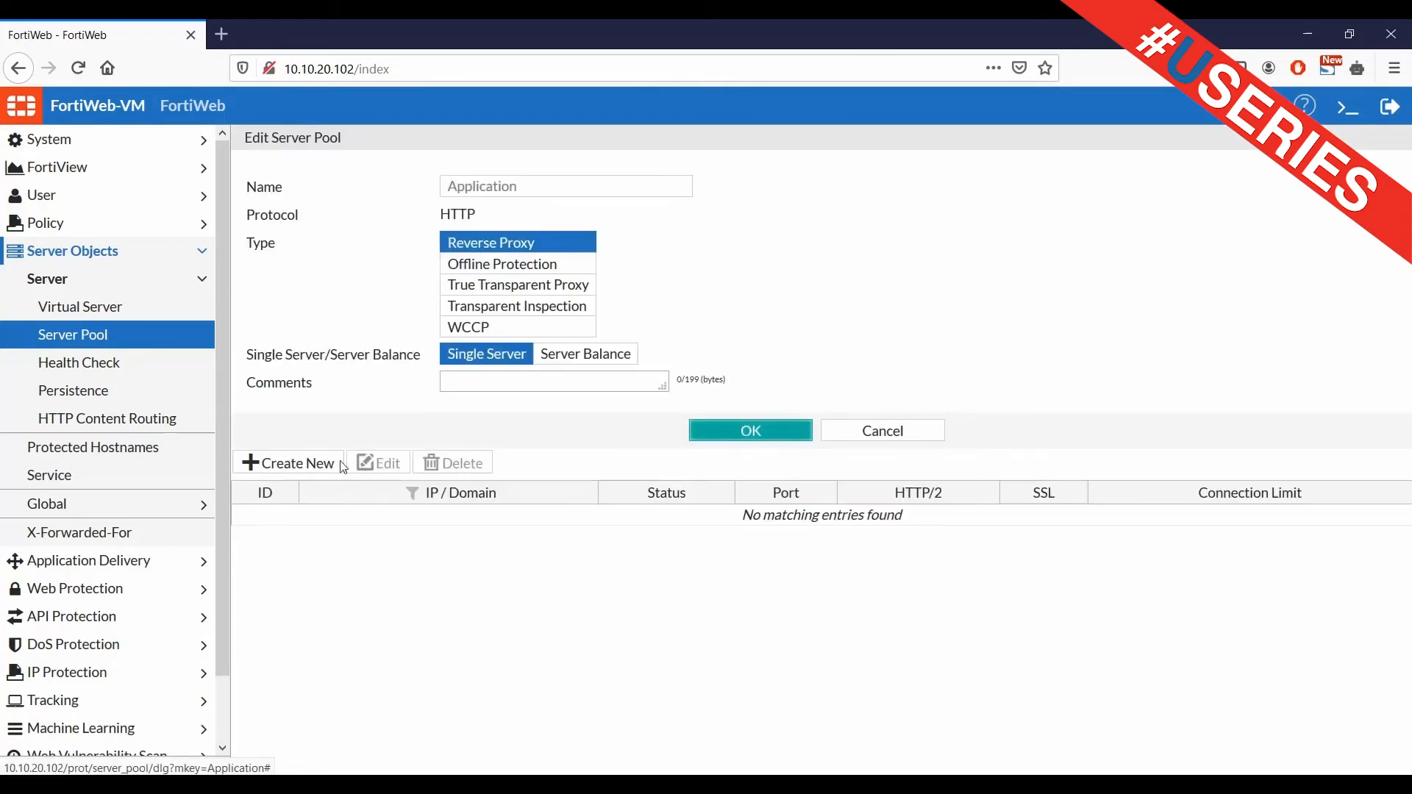
# Add the backend server 10.10.20.104 as a member of the Application pool
pyautogui.click(284, 472)
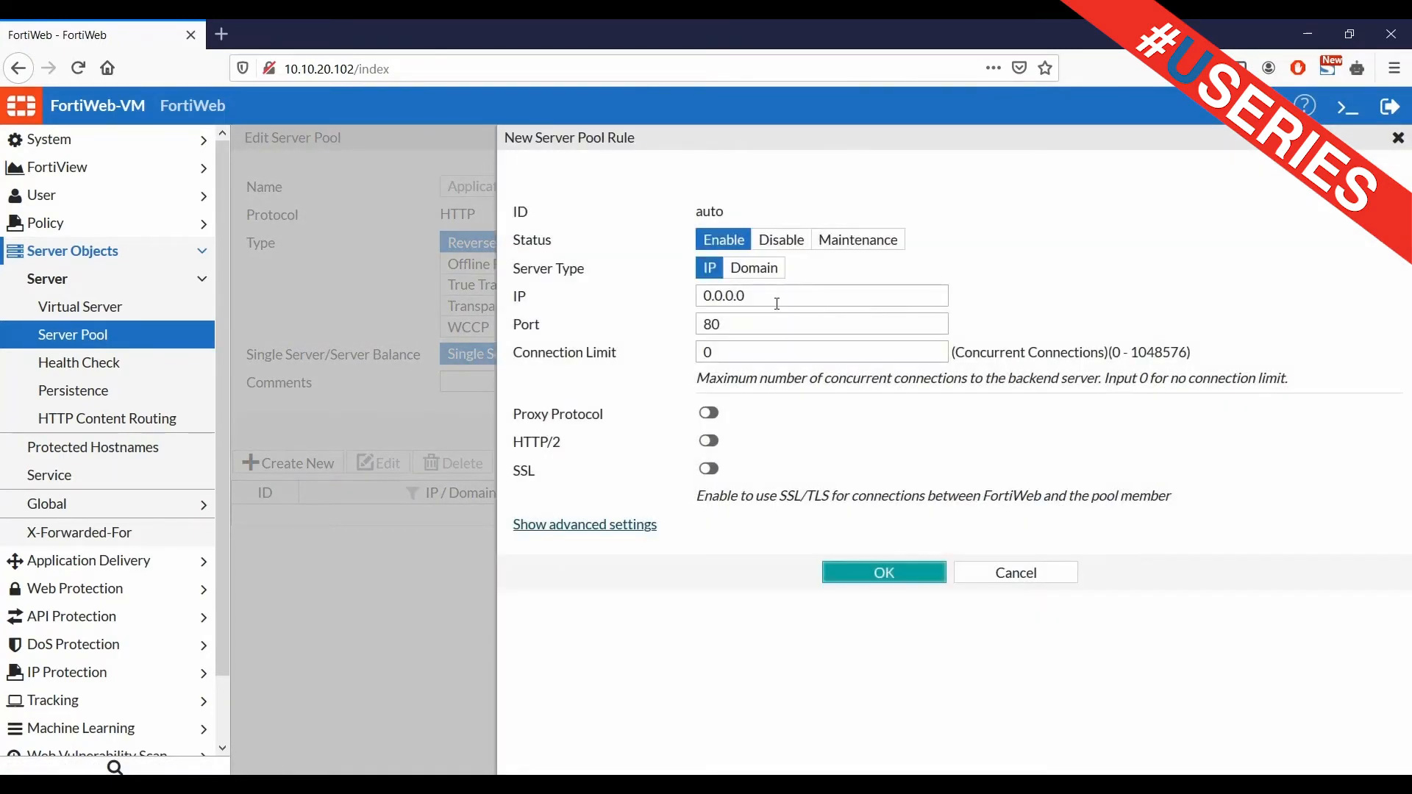
pyautogui.doubleClick(776, 303)
pyautogui.write('10.')
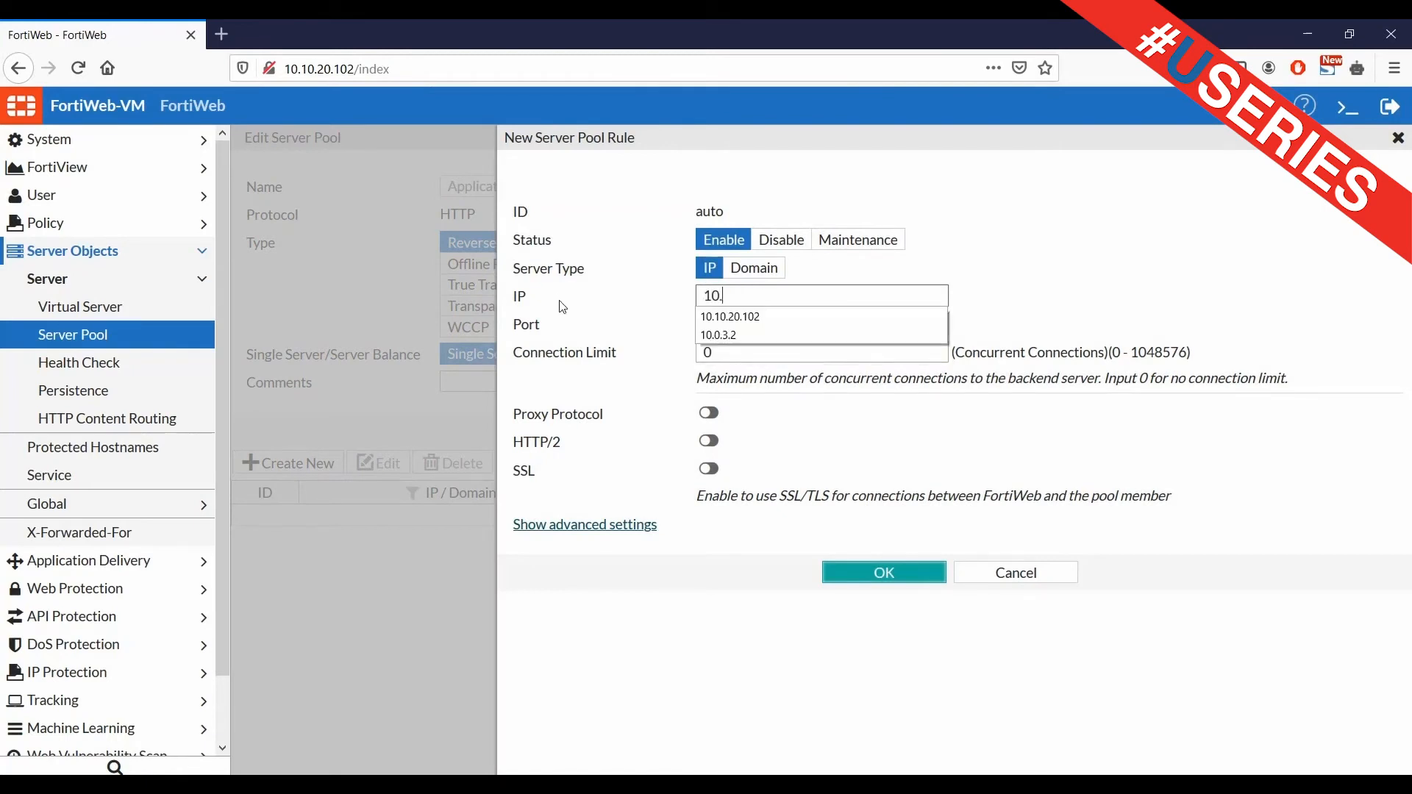
pyautogui.write('10.20.104')
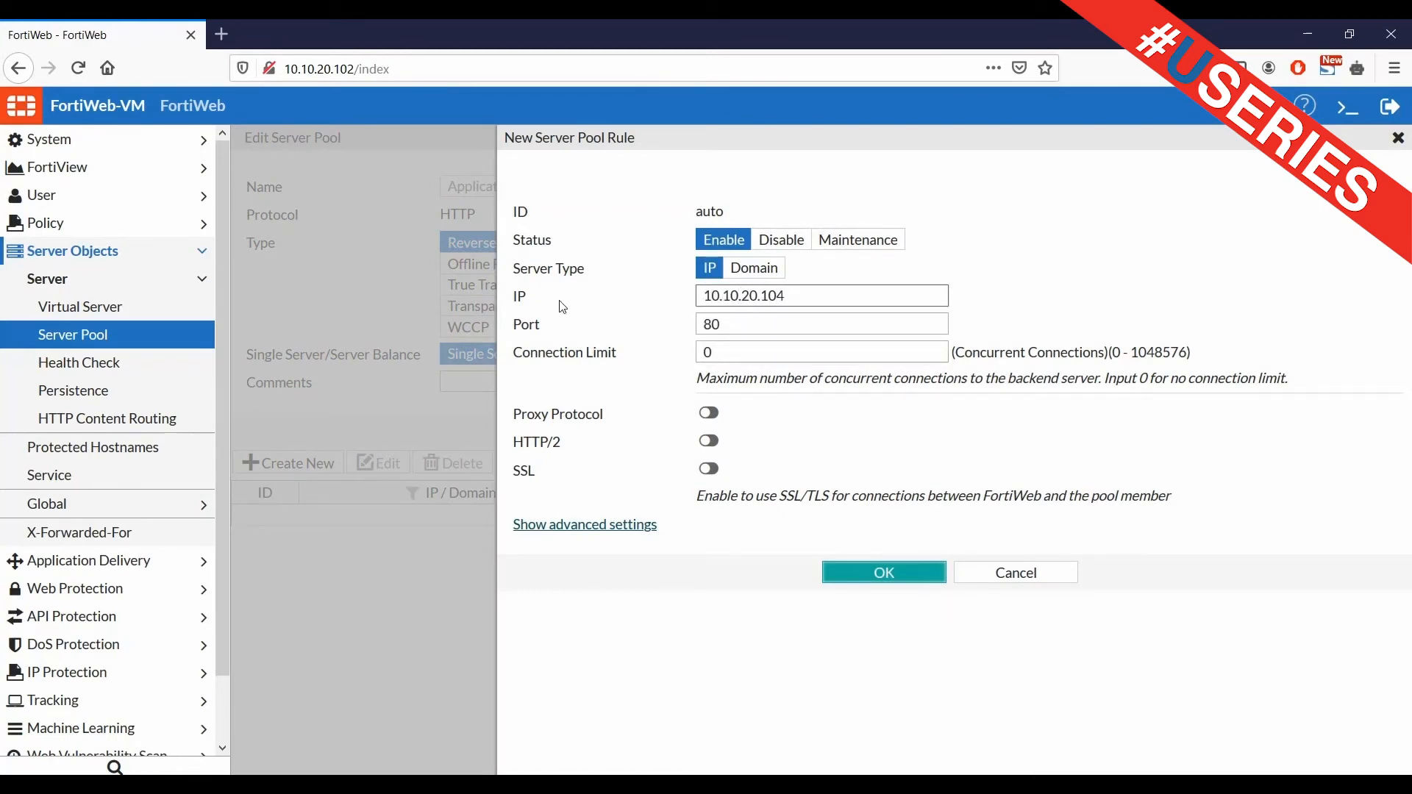
pyautogui.click(883, 573)
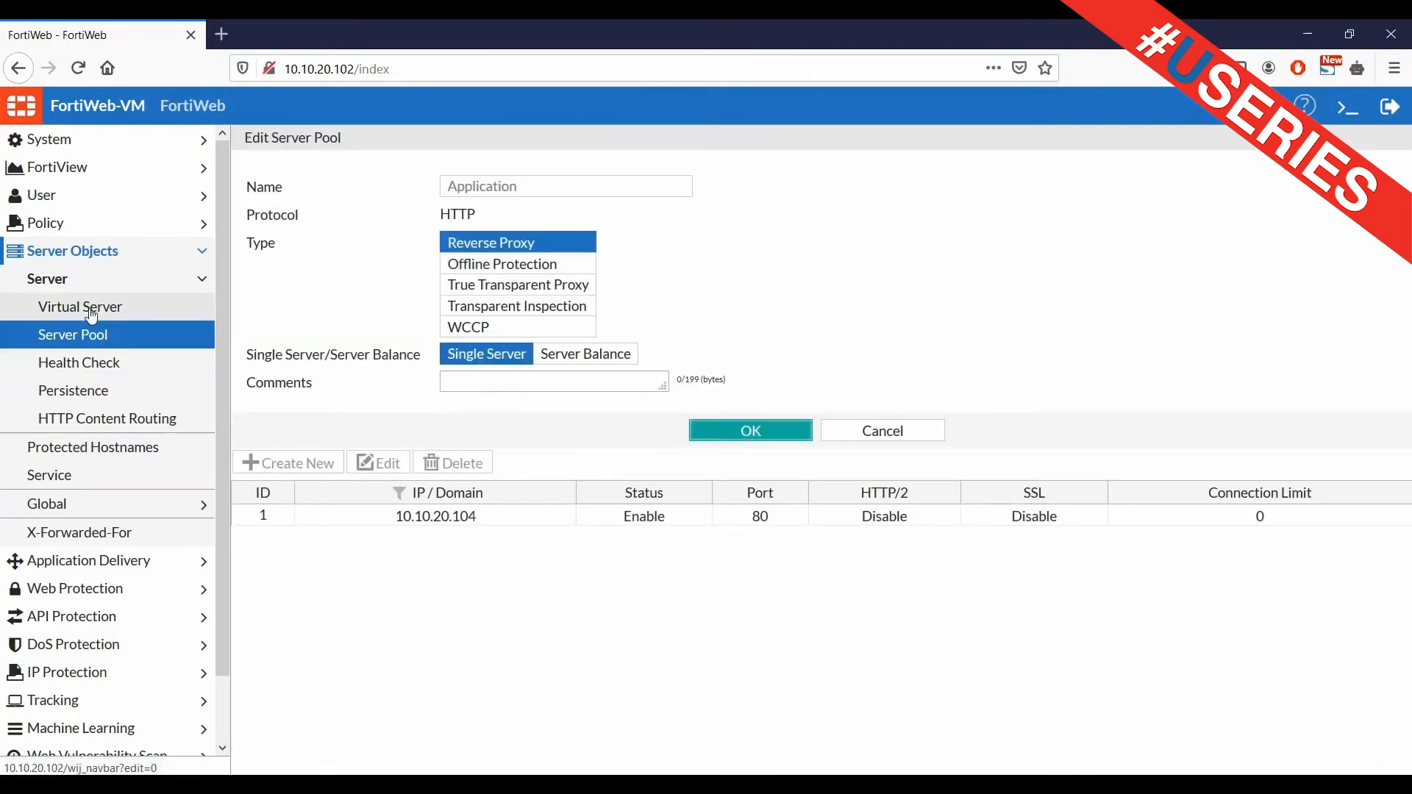
# Start a new server policy under Policy > Server Policy named policy_application
pyautogui.click(84, 225)
pyautogui.click(58, 254)
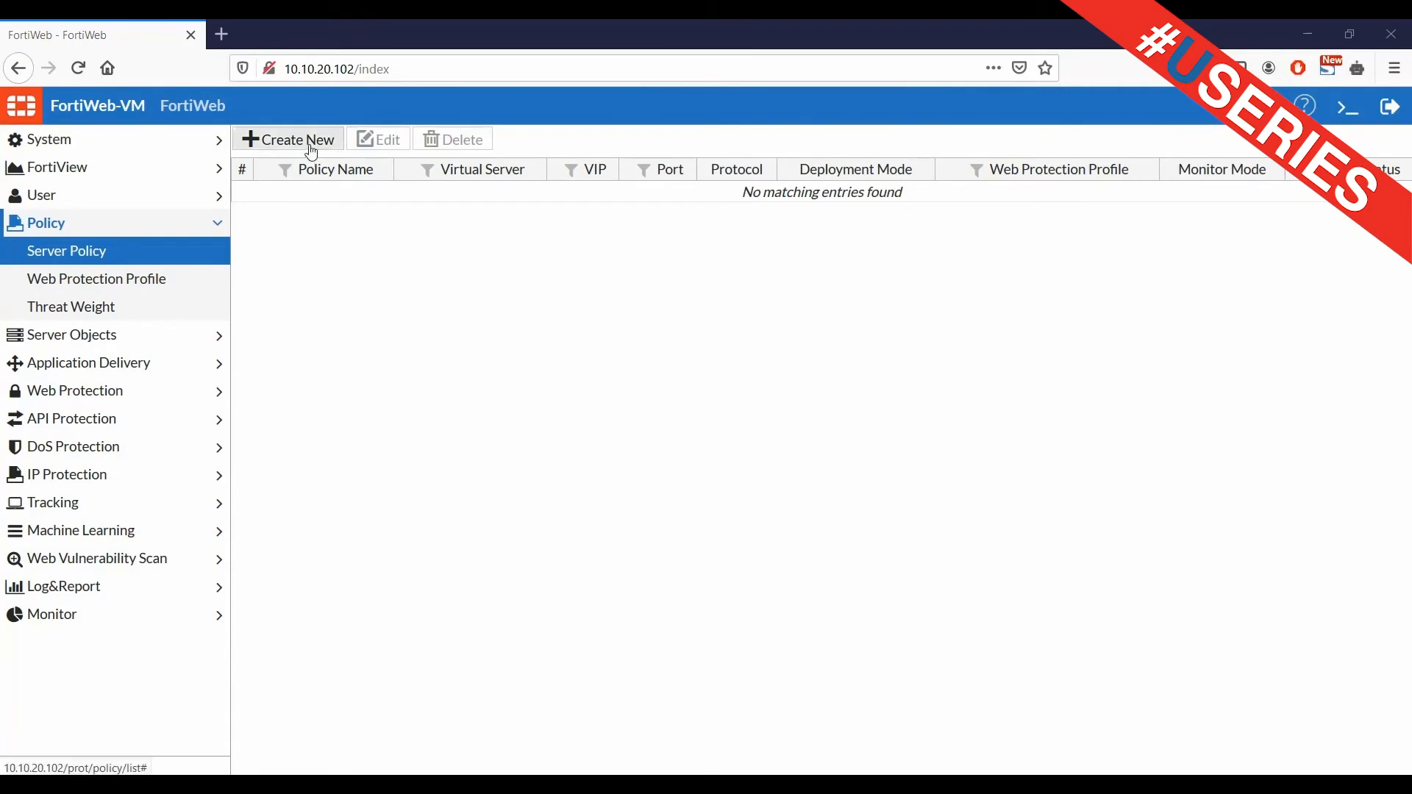
pyautogui.click(311, 143)
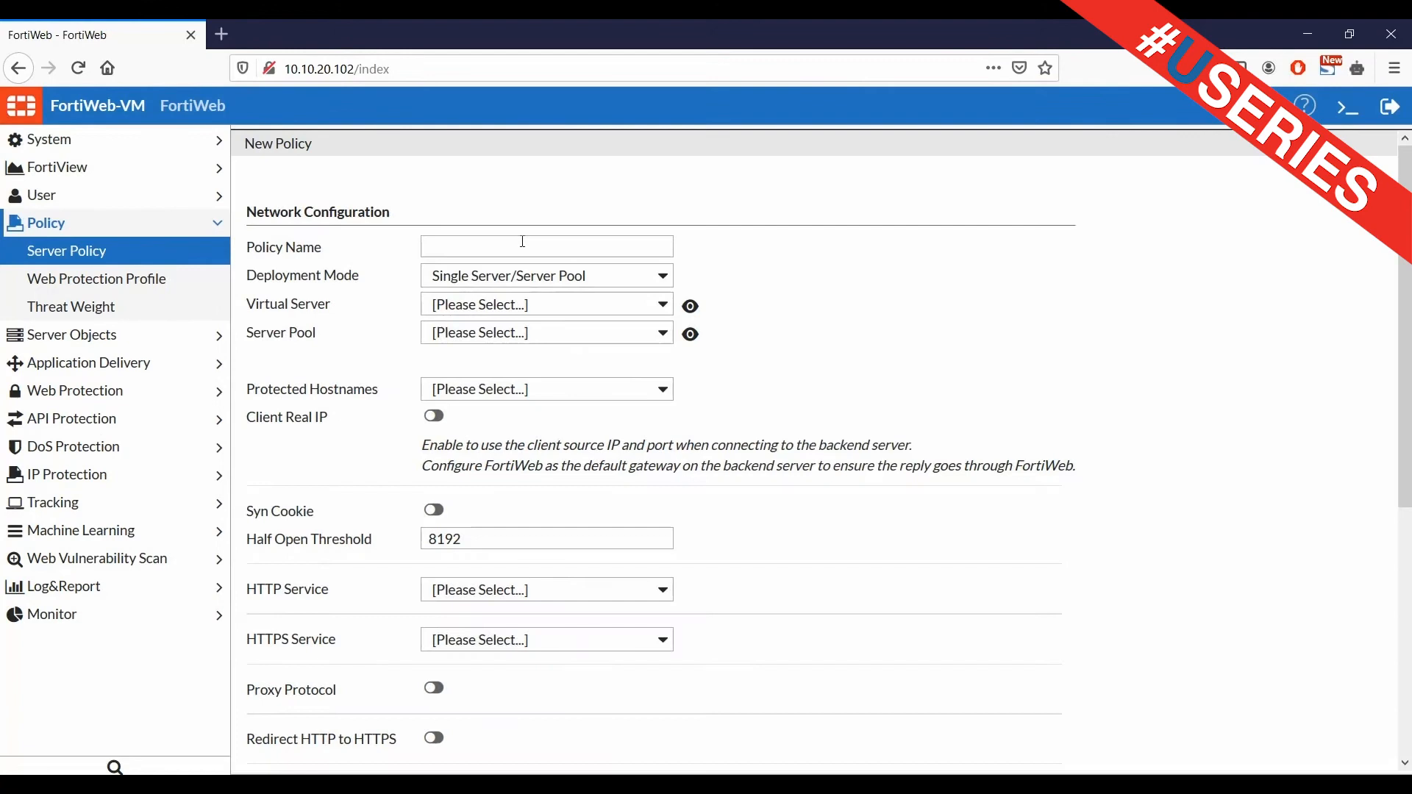
pyautogui.click(517, 237)
pyautogui.write('polic')
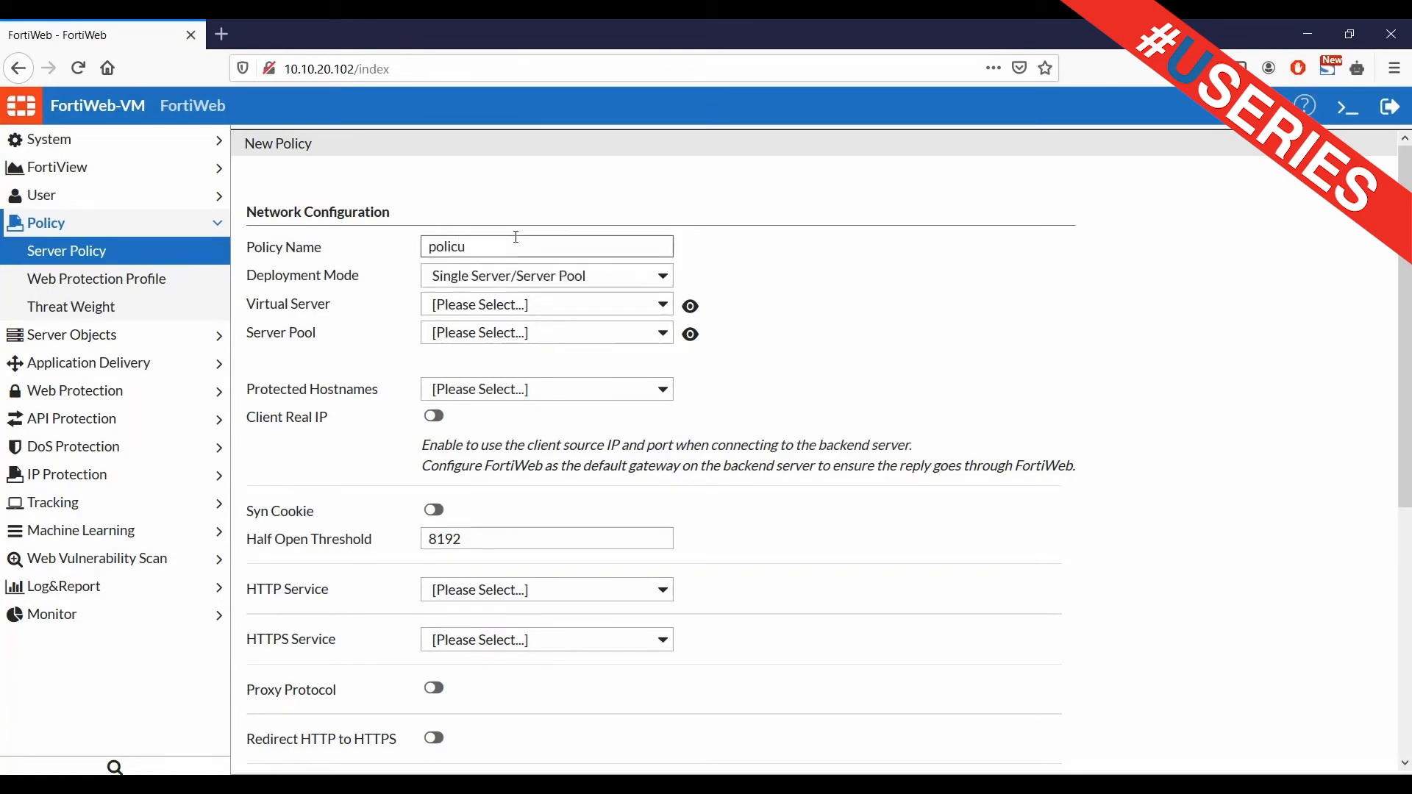
pyautogui.write('yè')
pyautogui.press('BackSpace')
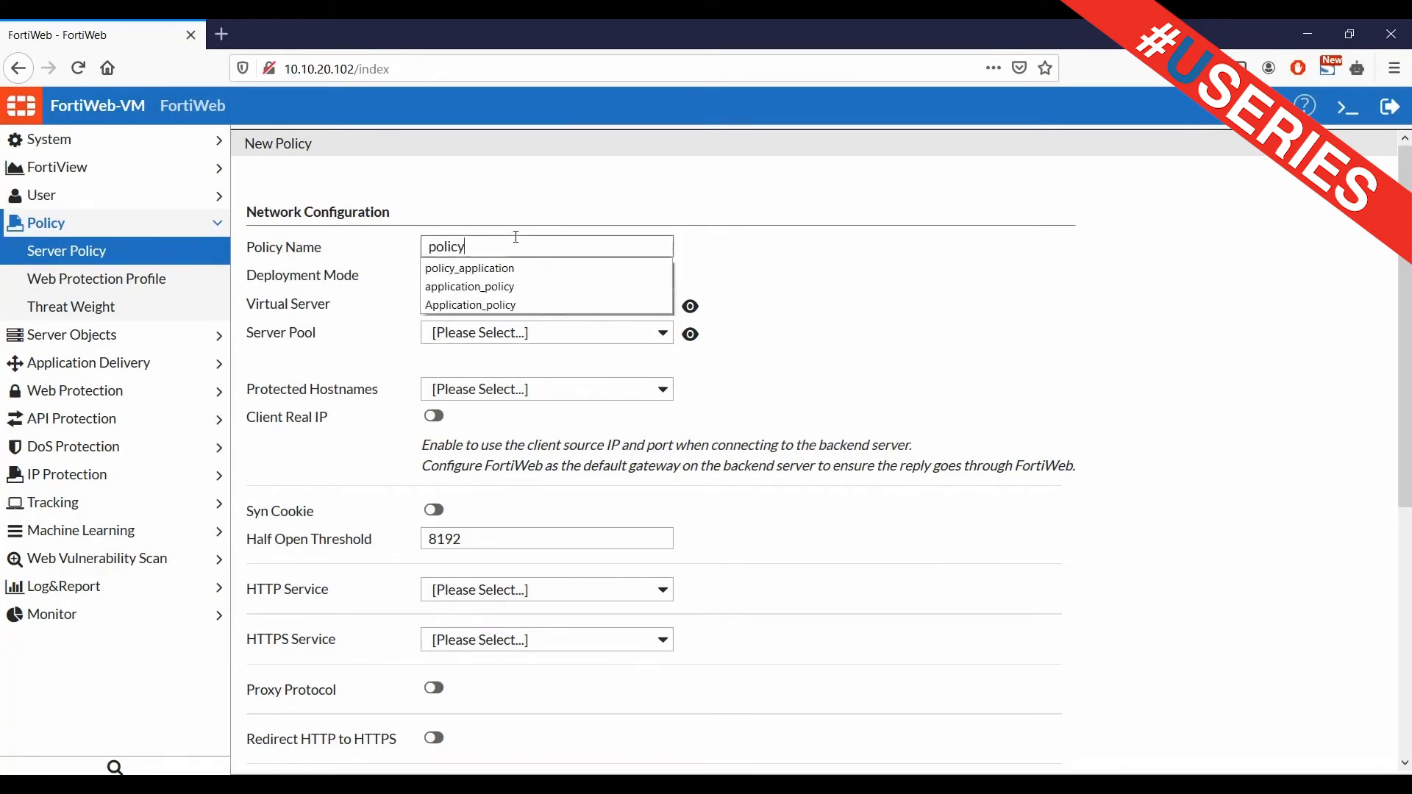
pyautogui.write('_application')
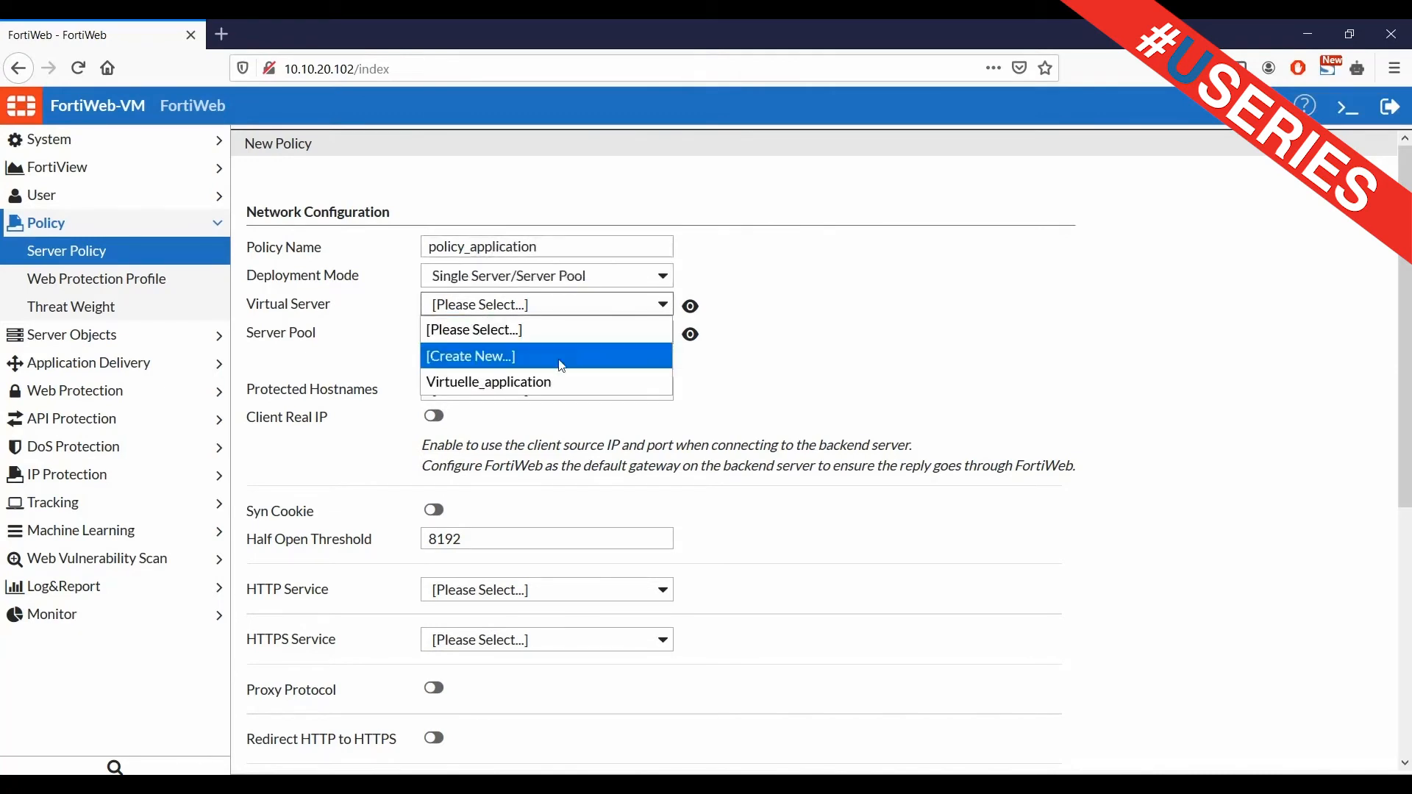
# Assign Virtuelle_application, the Application pool, HTTP service and Inline Medium Level Security, then save
pyautogui.click(536, 383)
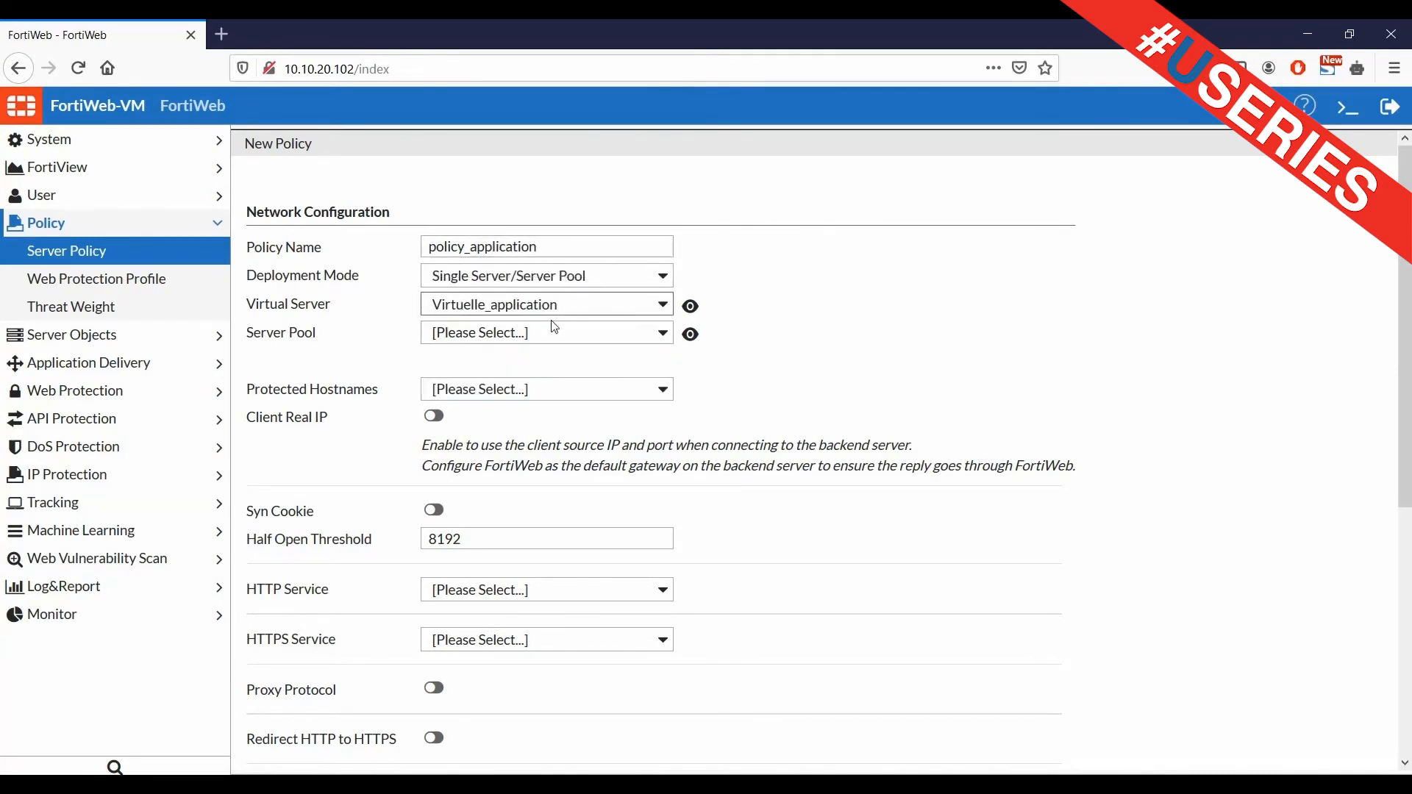
pyautogui.click(553, 333)
pyautogui.click(492, 406)
pyautogui.scroll(-2, 544, 515)
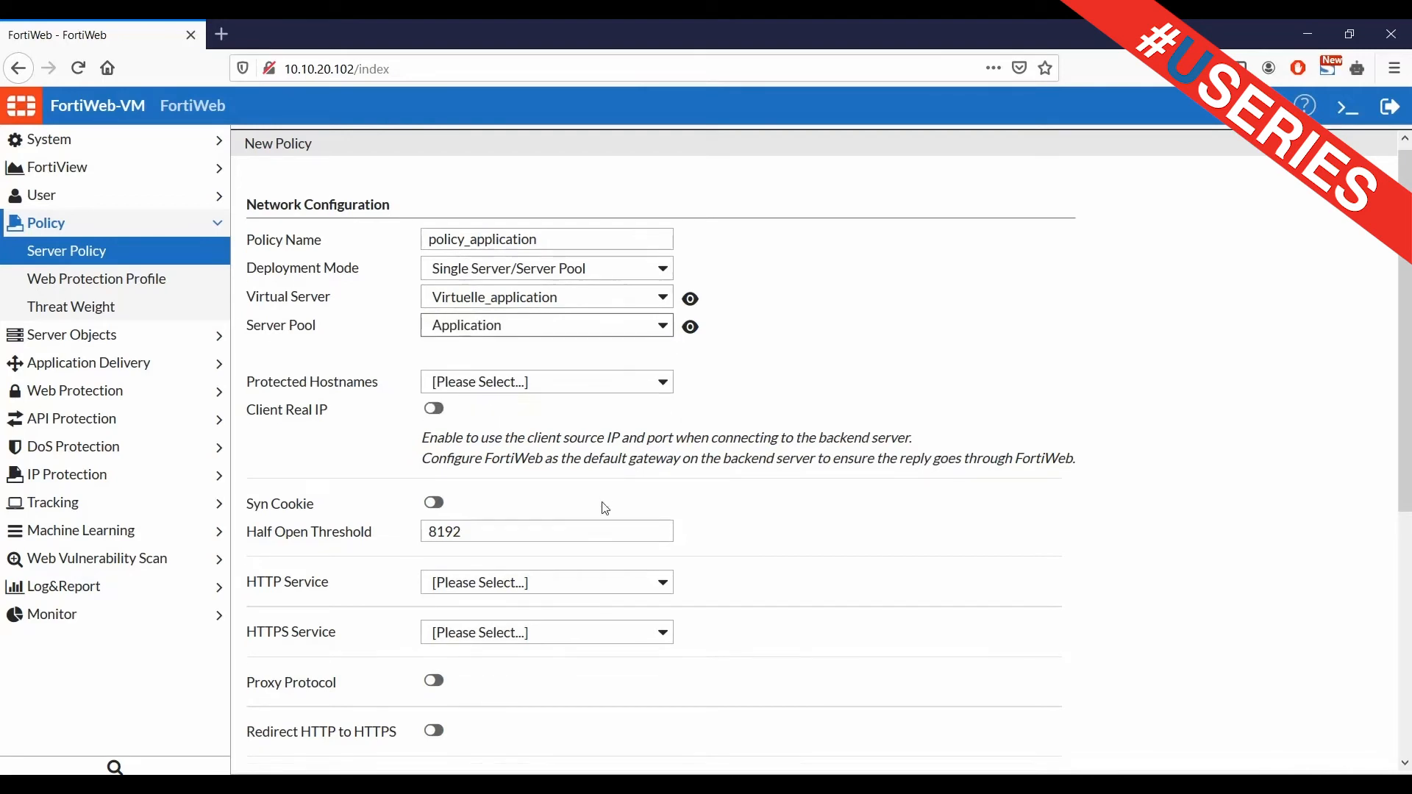
pyautogui.click(512, 502)
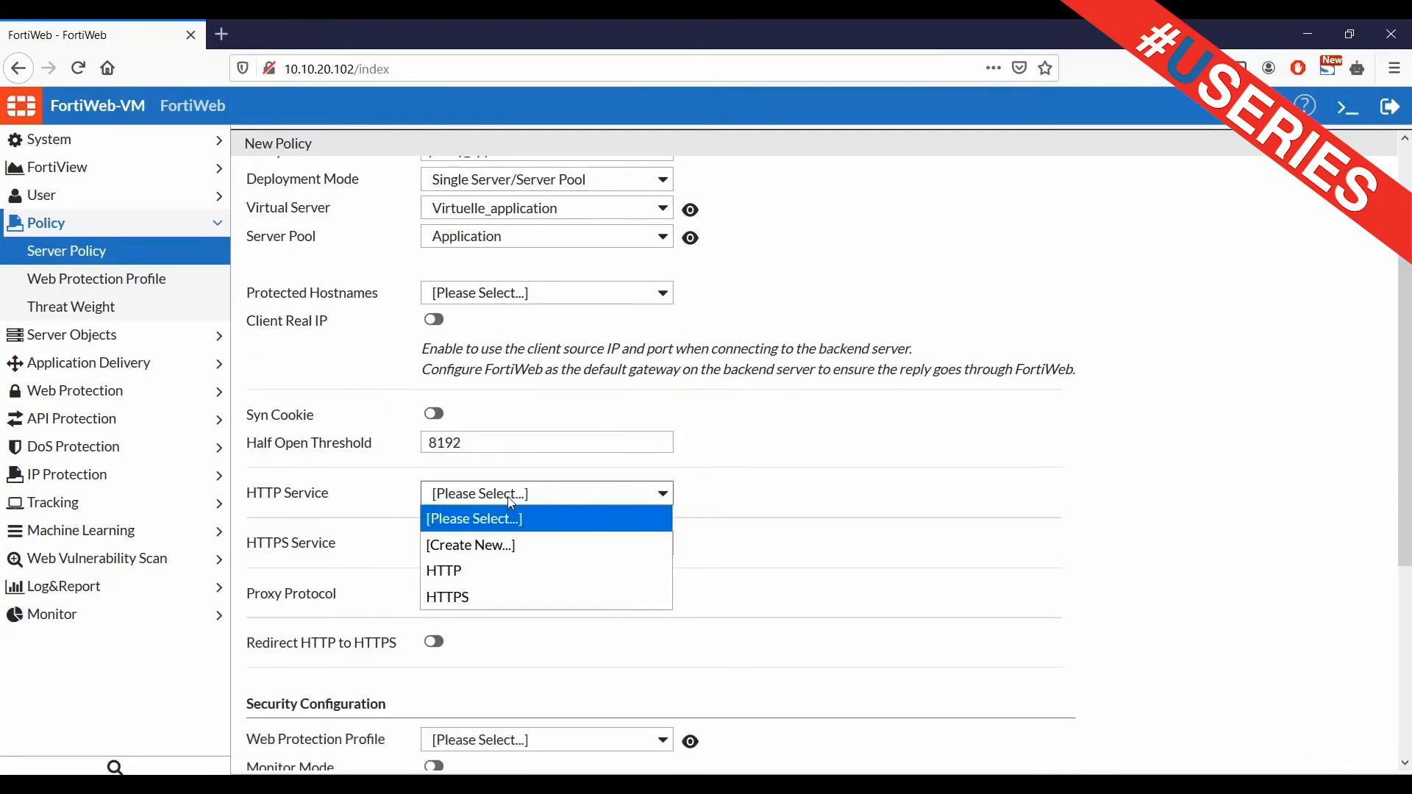
pyautogui.click(452, 574)
pyautogui.scroll(-5, 450, 567)
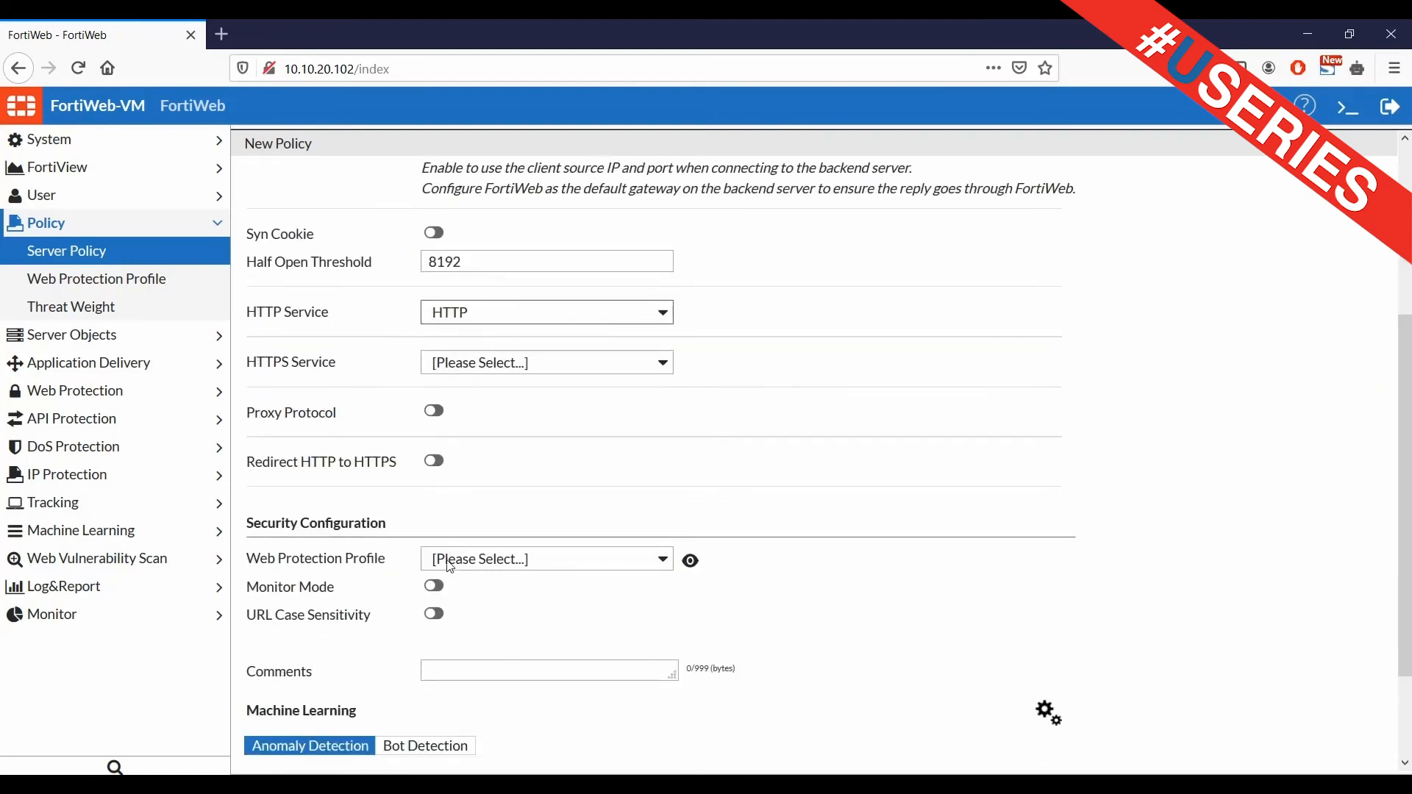
pyautogui.click(578, 434)
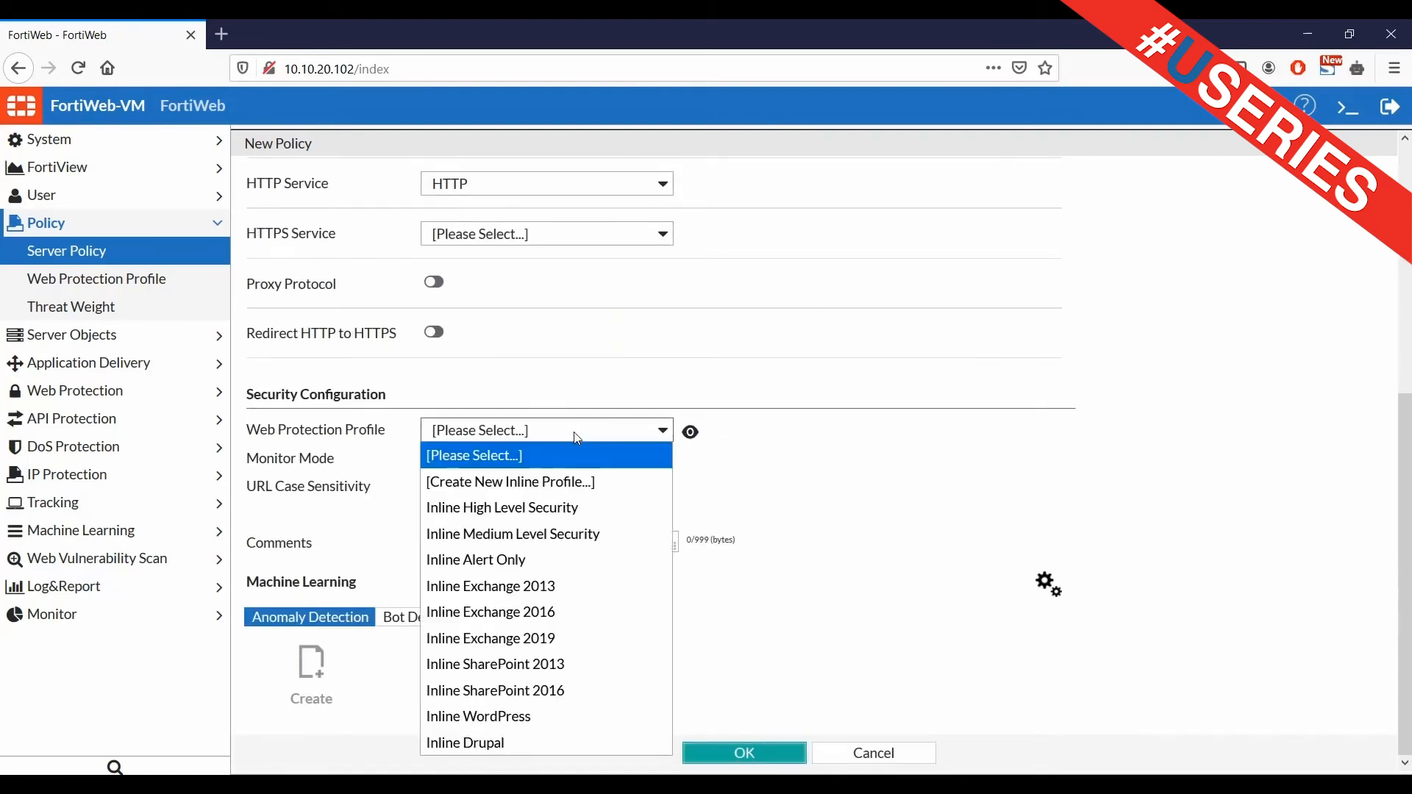
pyautogui.click(501, 535)
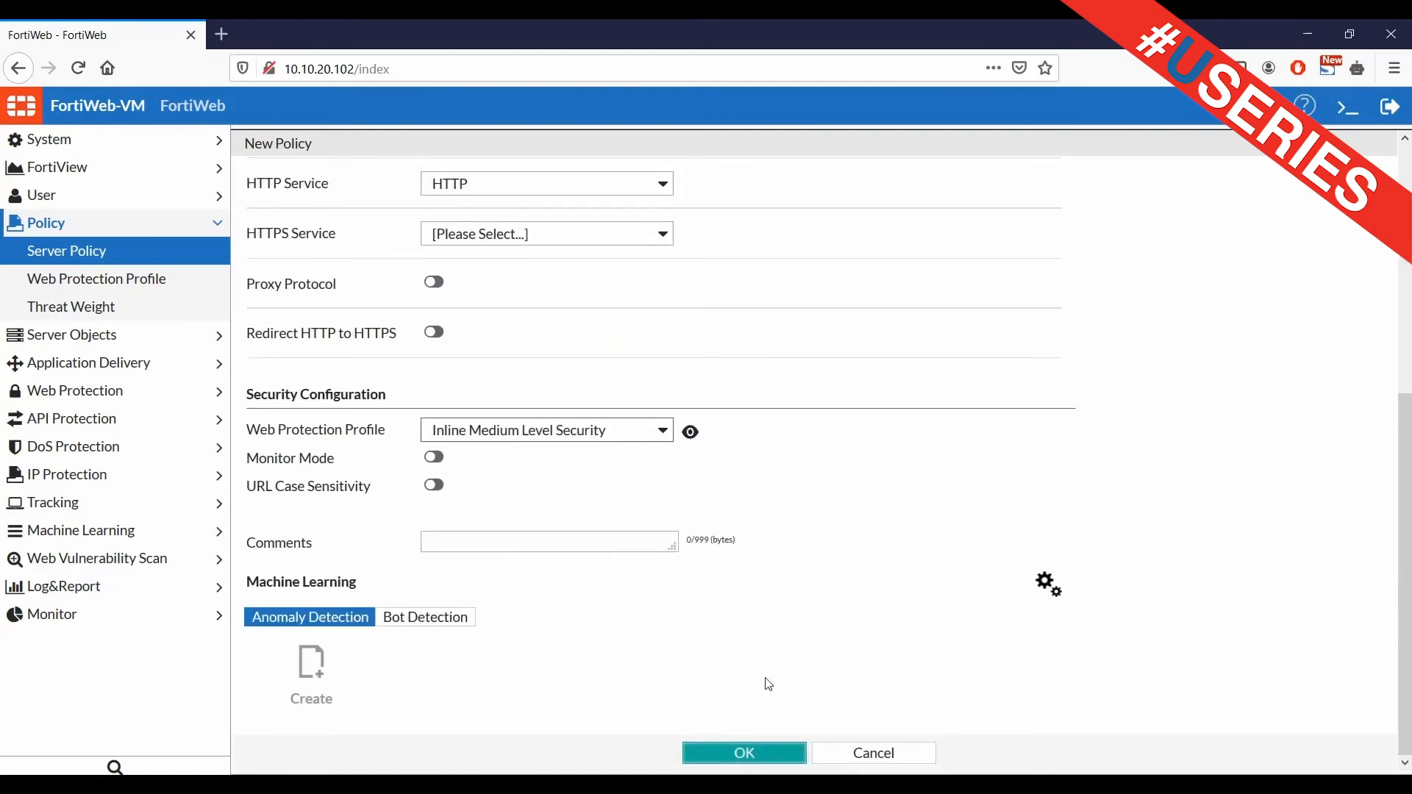
pyautogui.click(737, 752)
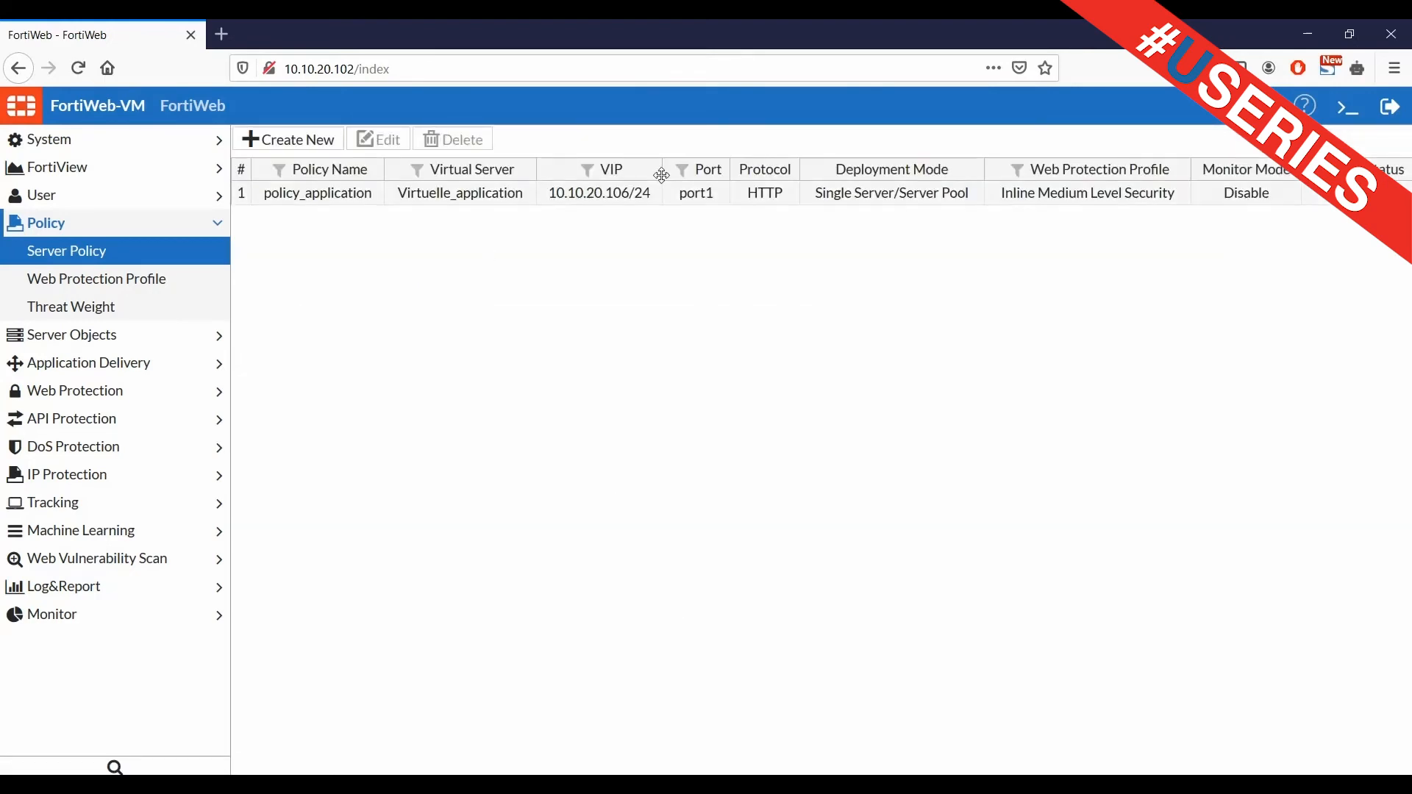
# Load 10.10.20.104 and 10.10.20.106 in two new browser tabs
pyautogui.click(226, 30)
pyautogui.write('10.10')
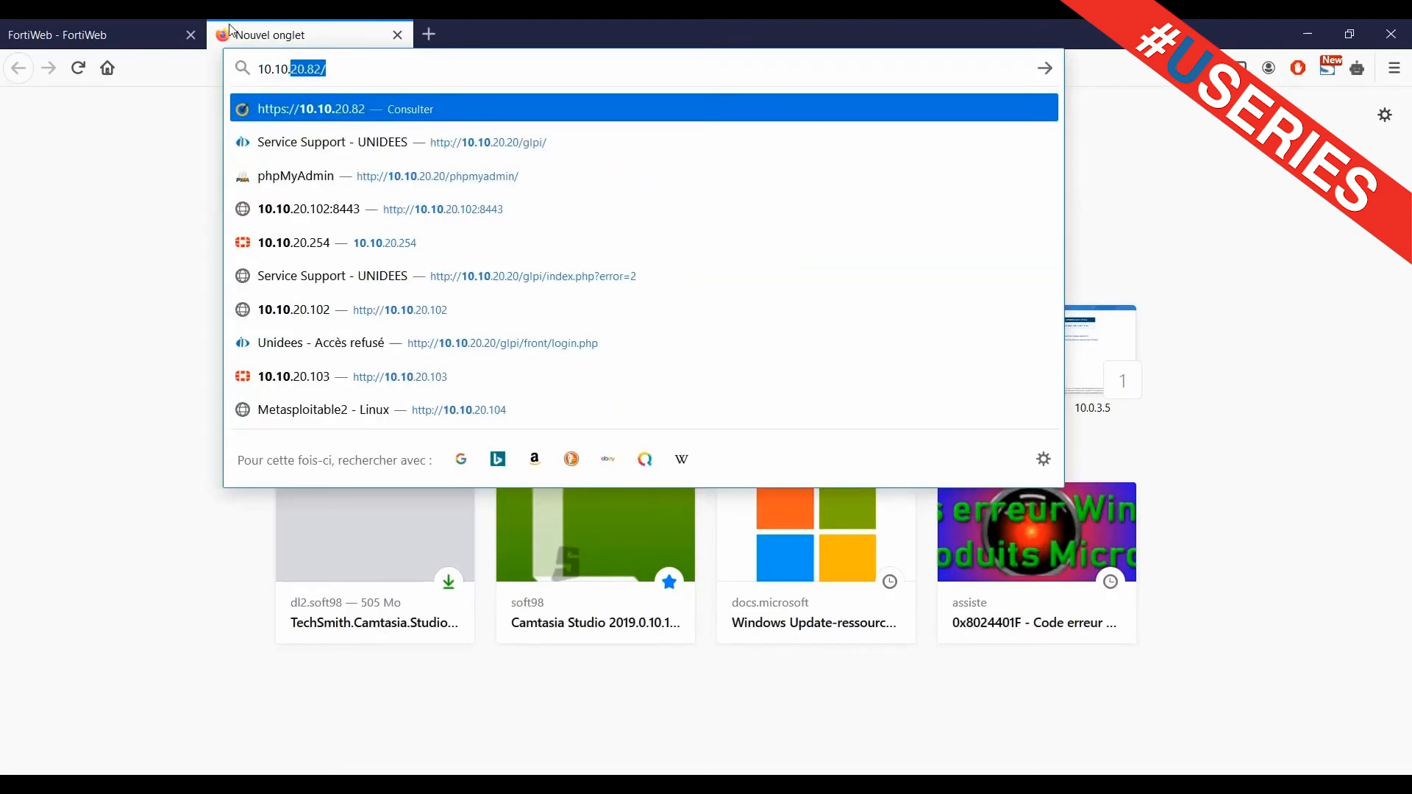
pyautogui.write('.20.104')
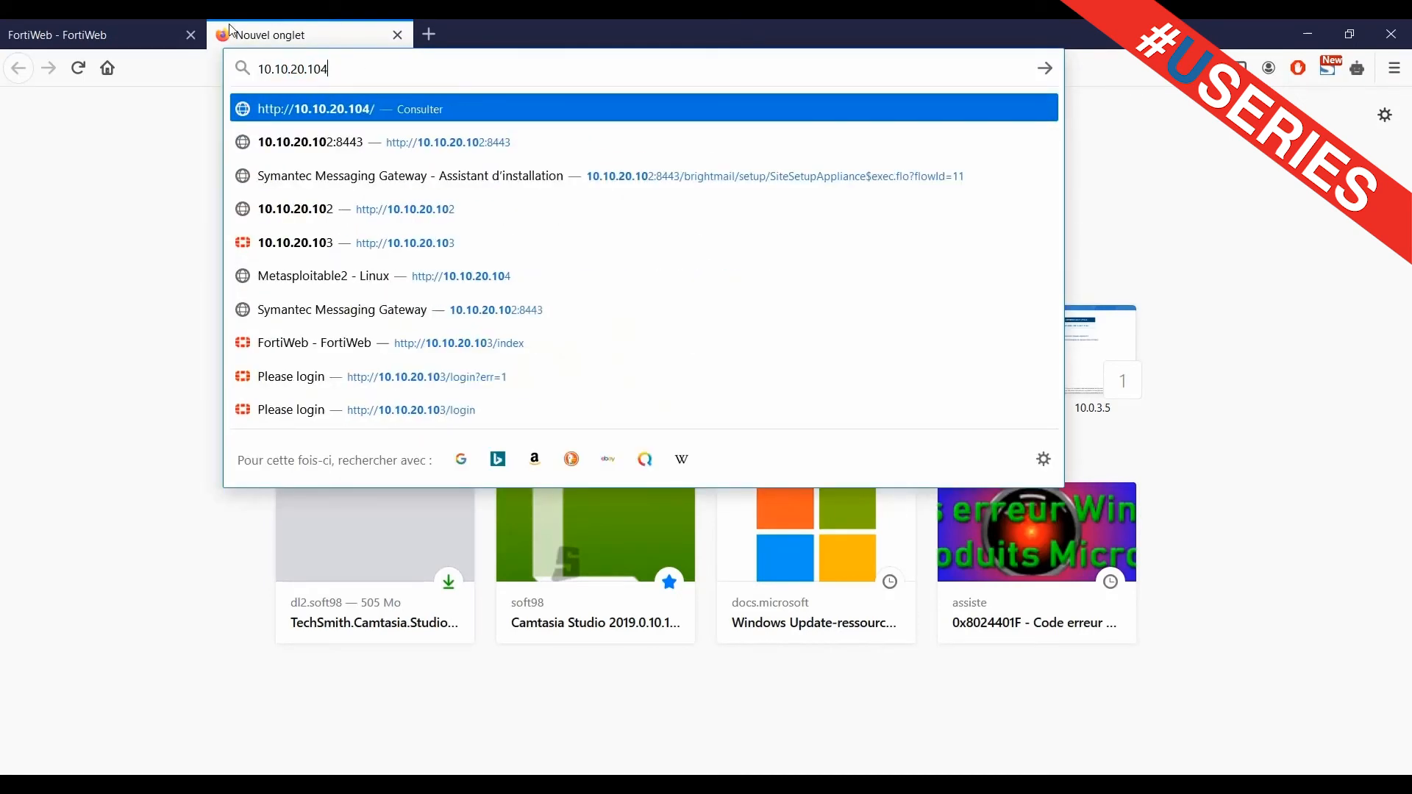
pyautogui.press('Return')
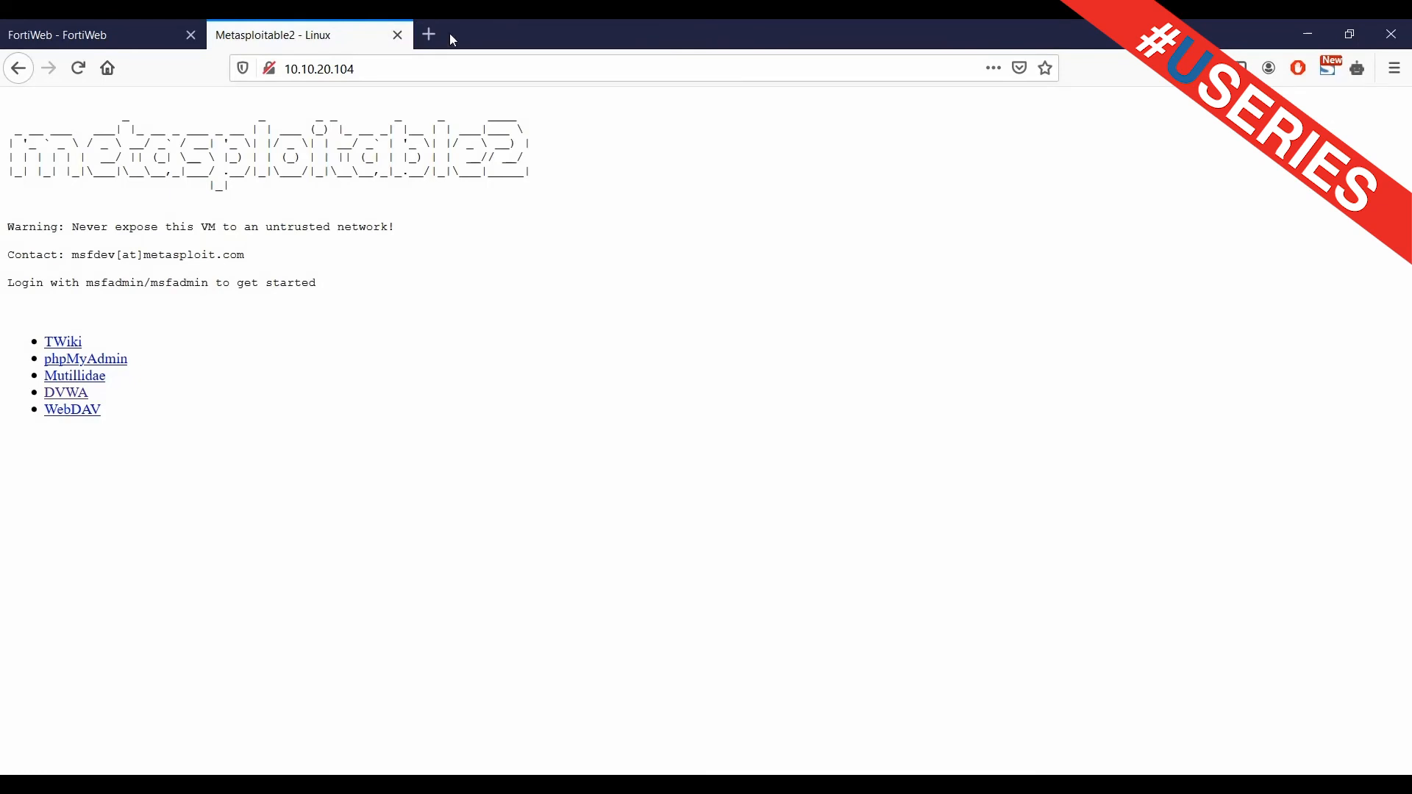
pyautogui.click(433, 34)
pyautogui.write('10.1')
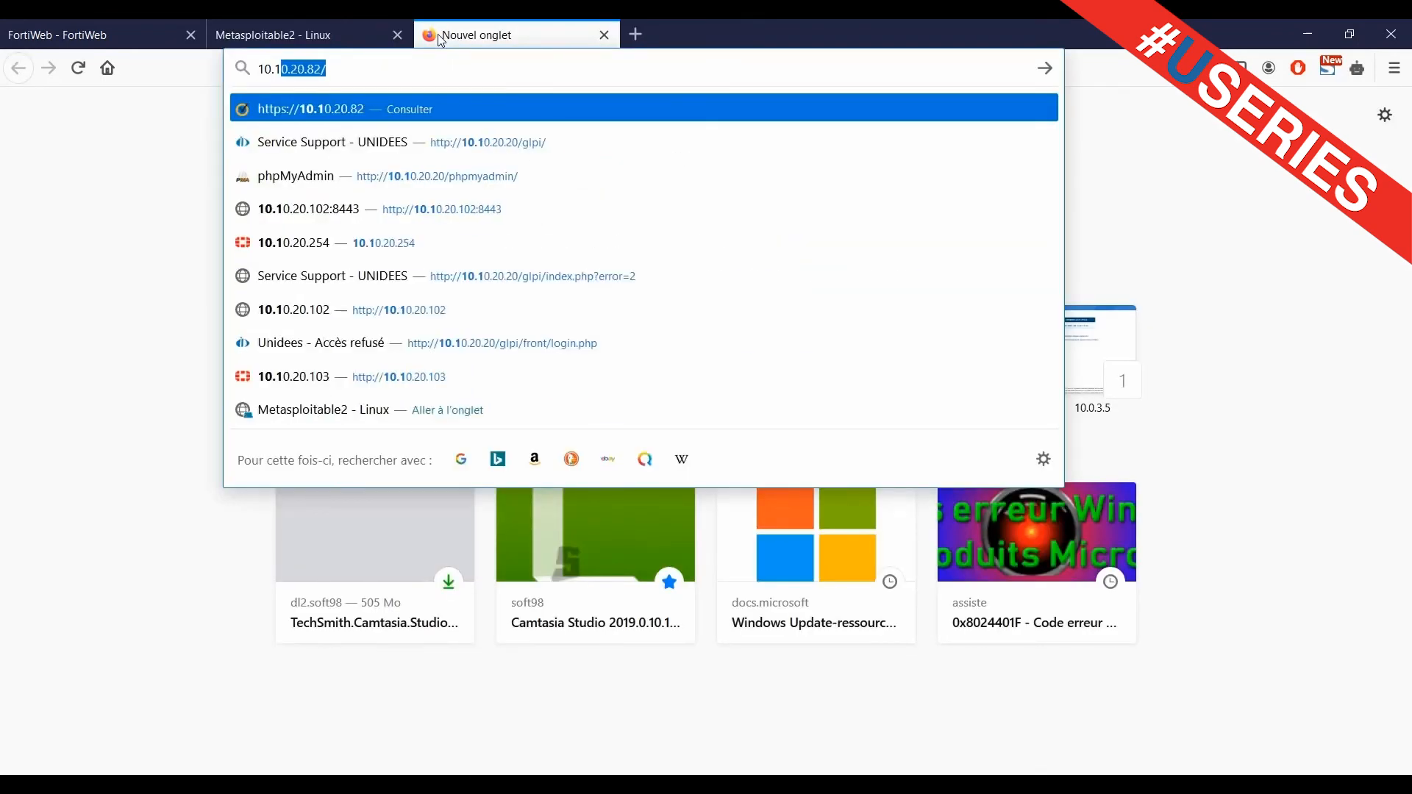
pyautogui.write('0.20.10')
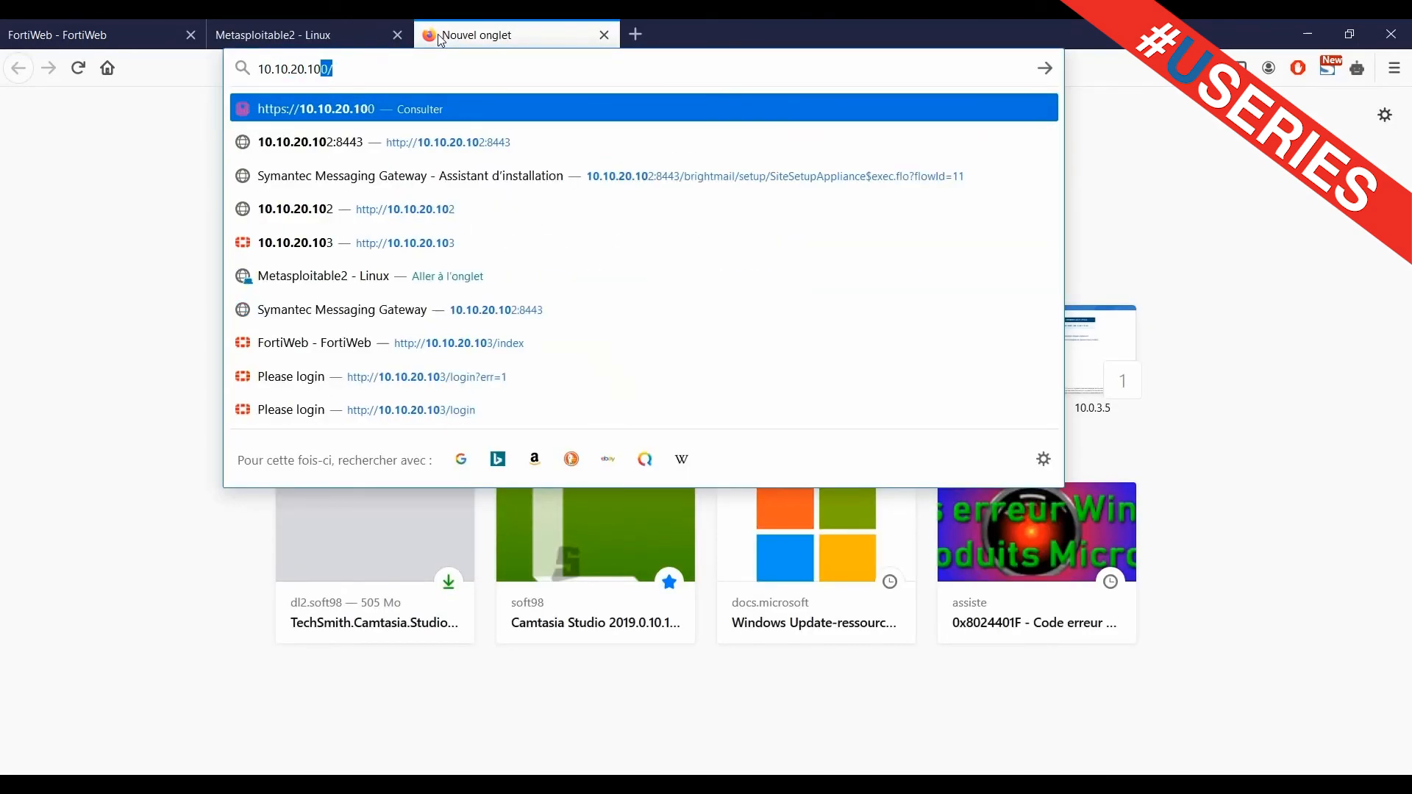
pyautogui.write('6')
pyautogui.press('Return')
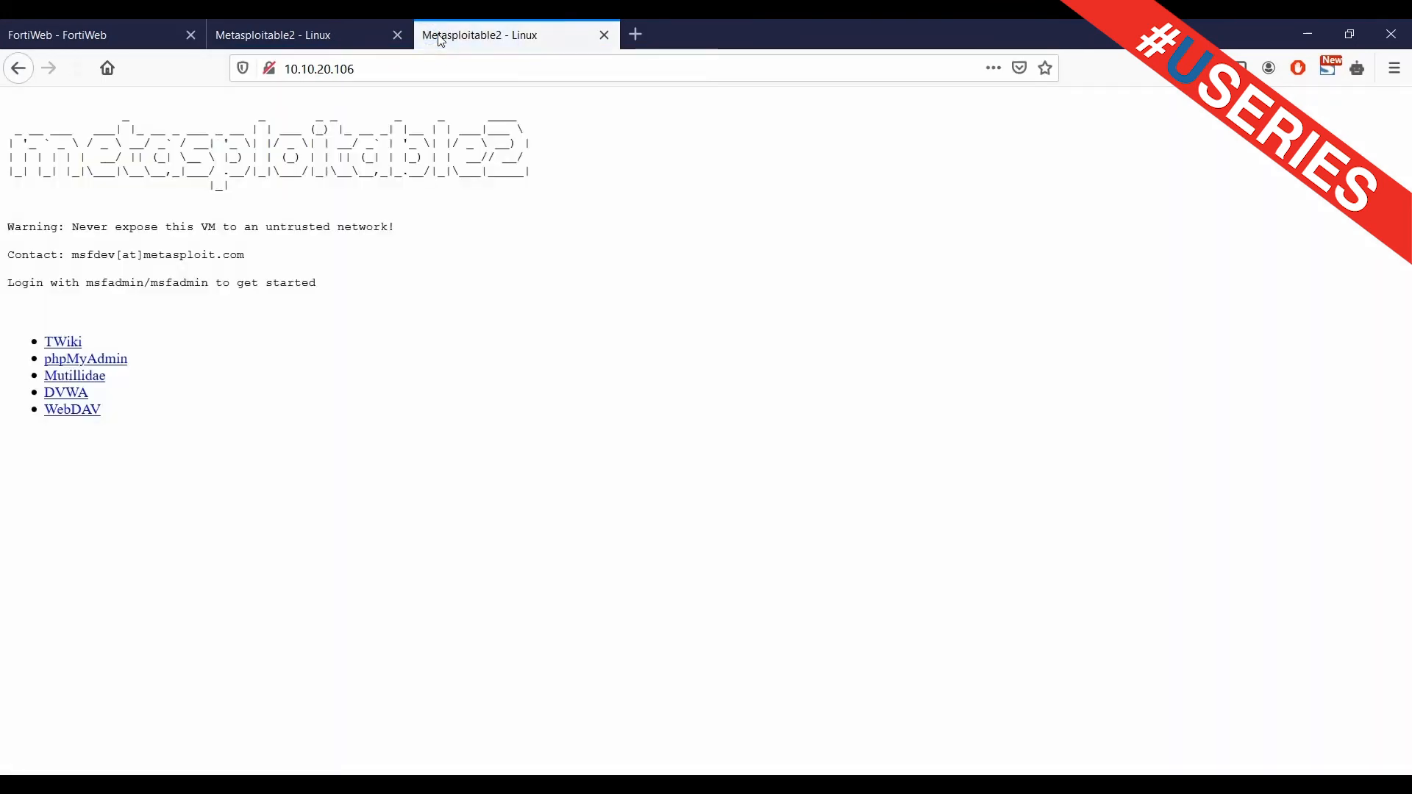
# Open the DVWA link on both tabs and select the Username field on the direct one
pyautogui.click(311, 26)
pyautogui.click(515, 30)
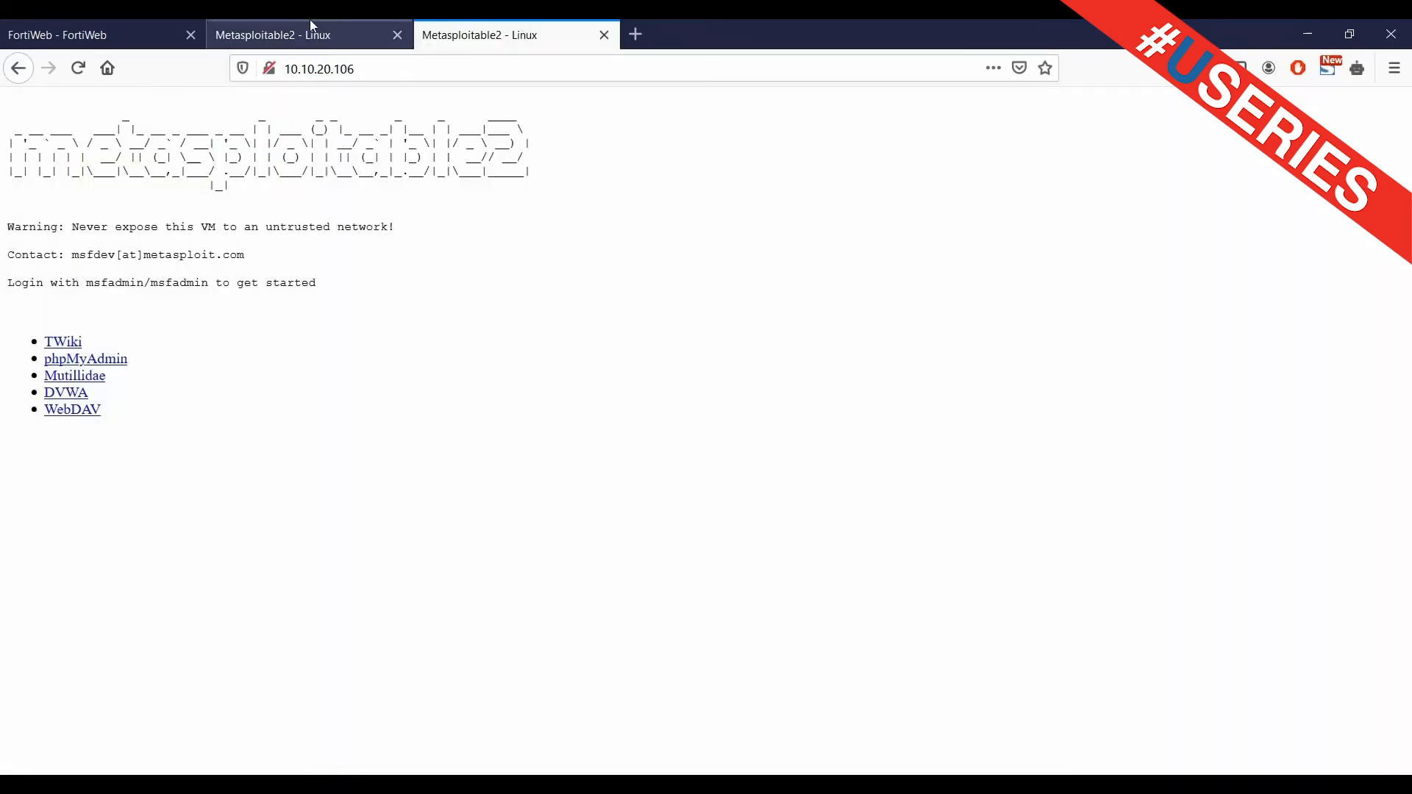
pyautogui.click(311, 27)
pyautogui.click(550, 26)
pyautogui.click(307, 23)
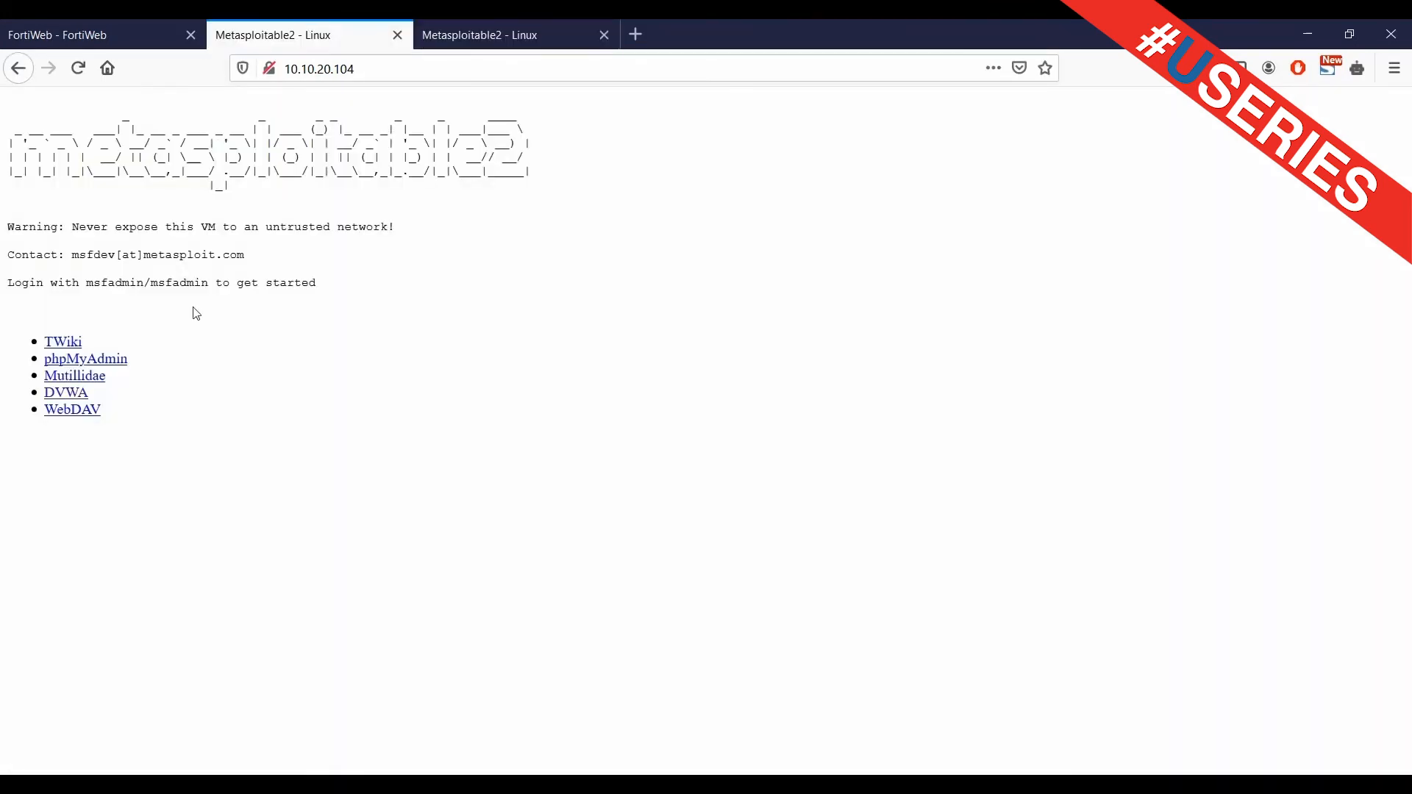
pyautogui.click(66, 392)
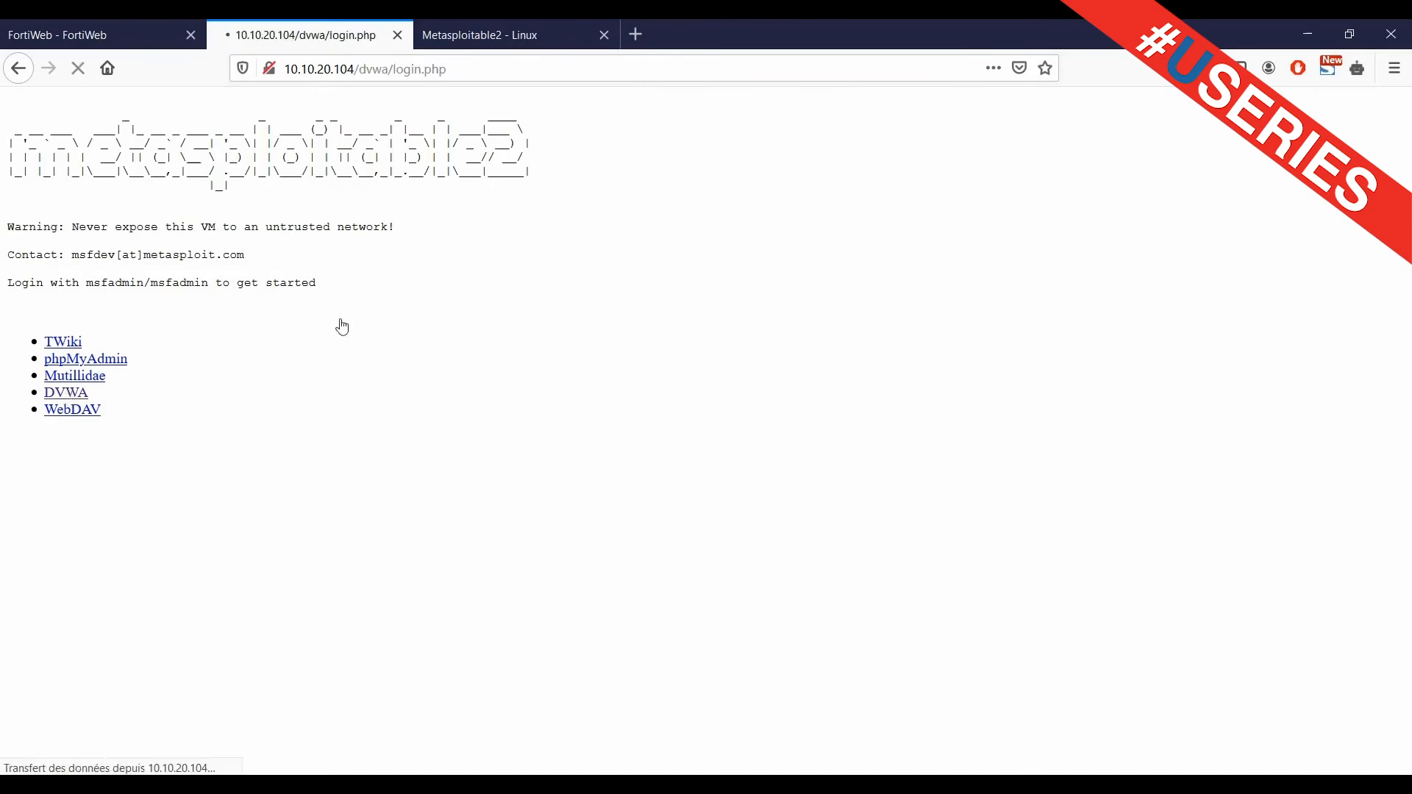
pyautogui.click(502, 24)
pyautogui.click(74, 395)
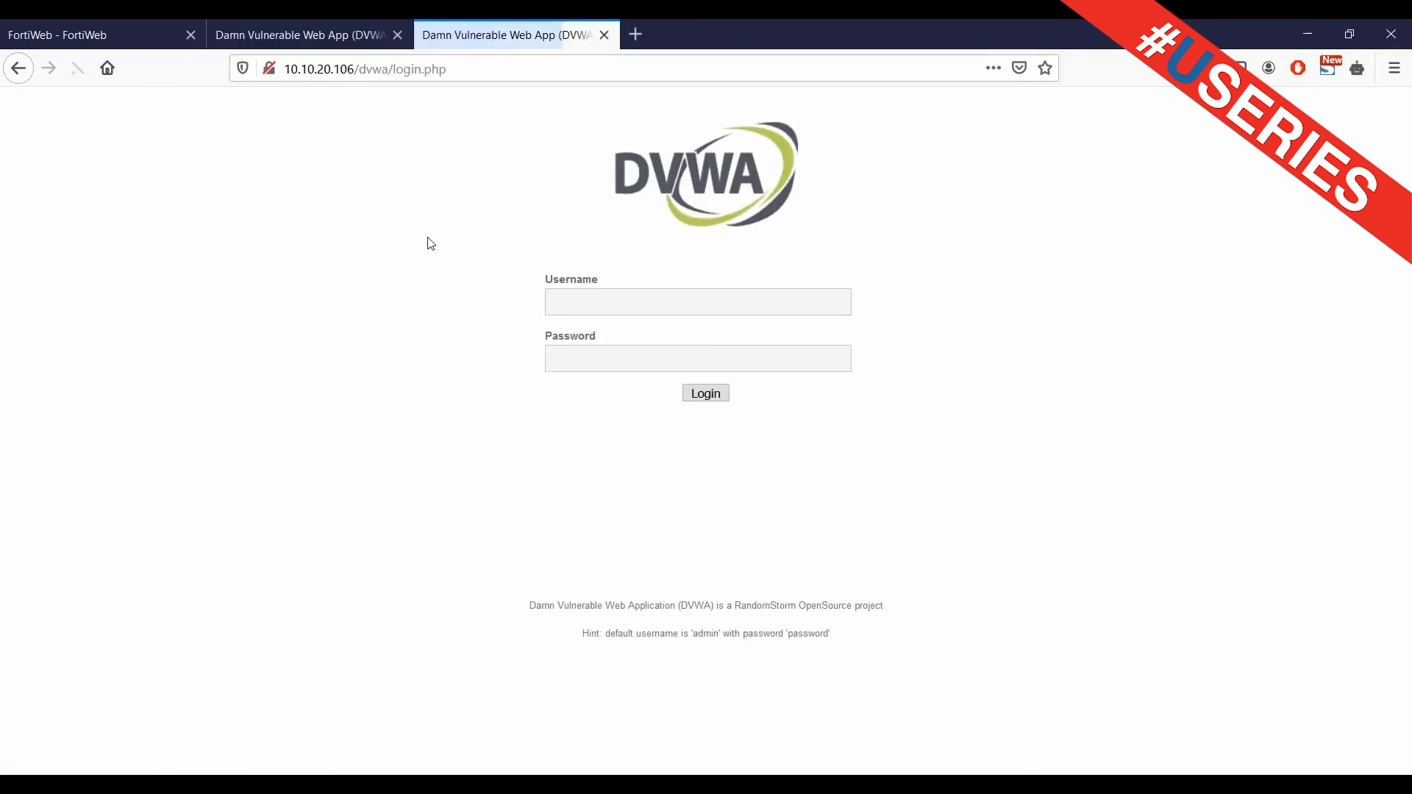
pyautogui.click(271, 27)
pyautogui.click(596, 303)
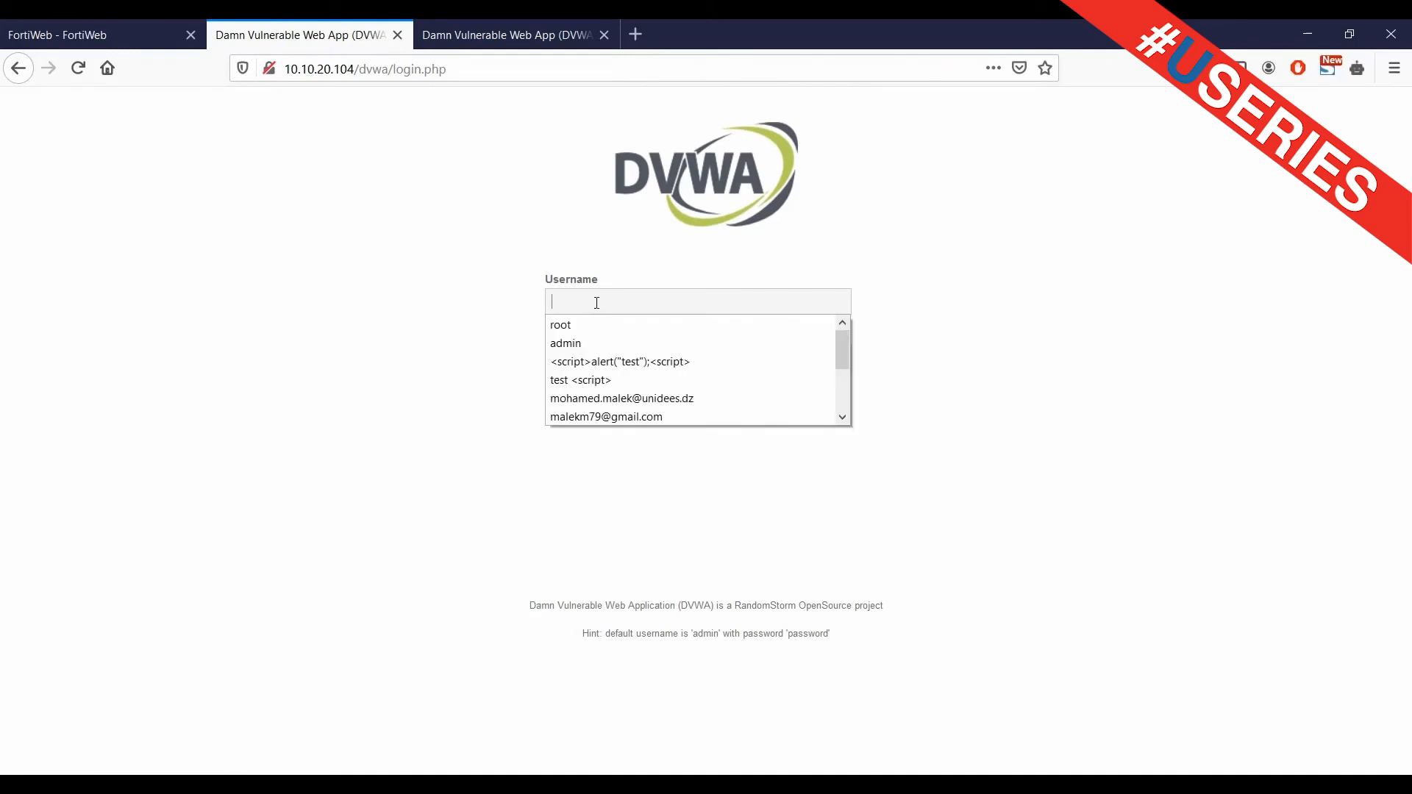
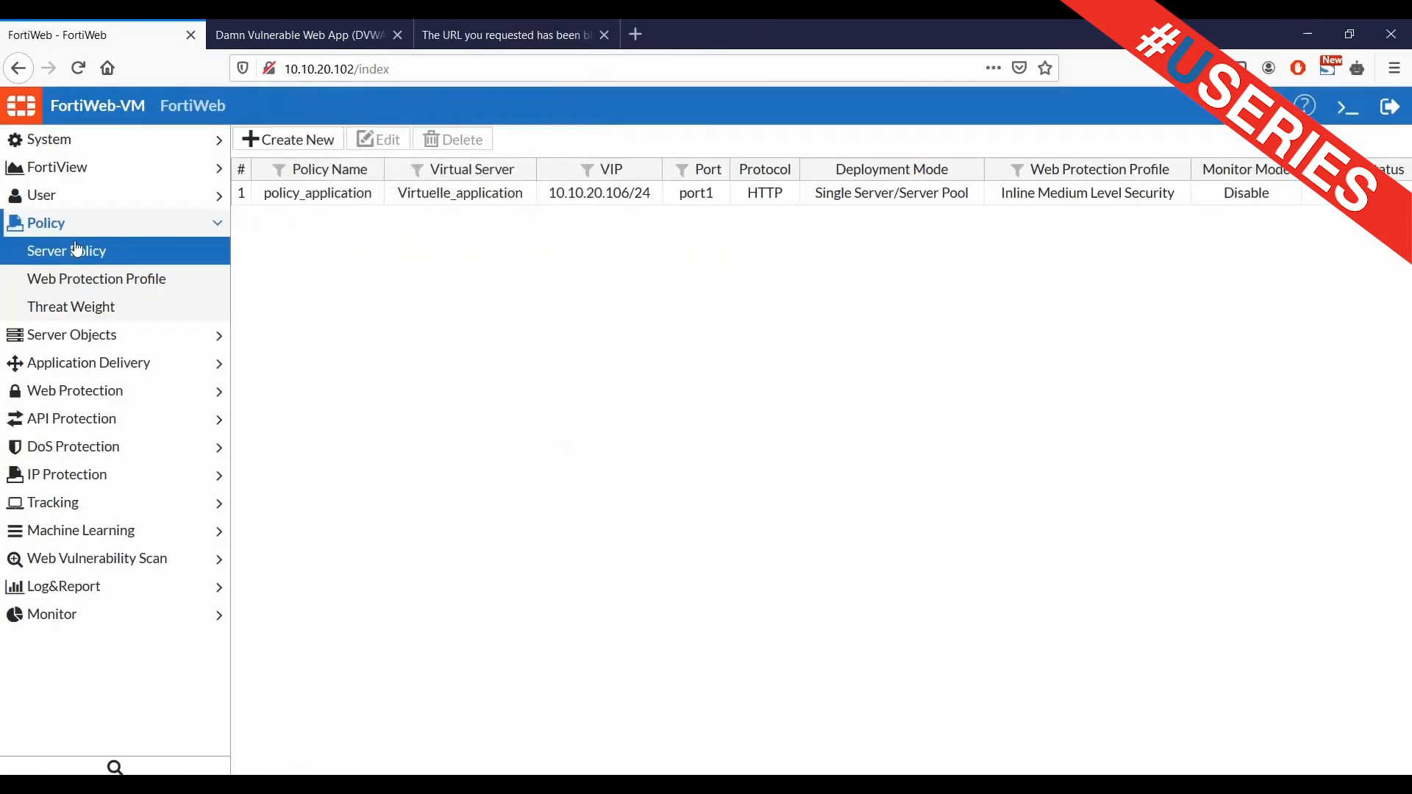
# Open the Attack log under Log&Report > Log Access
pyautogui.click(115, 587)
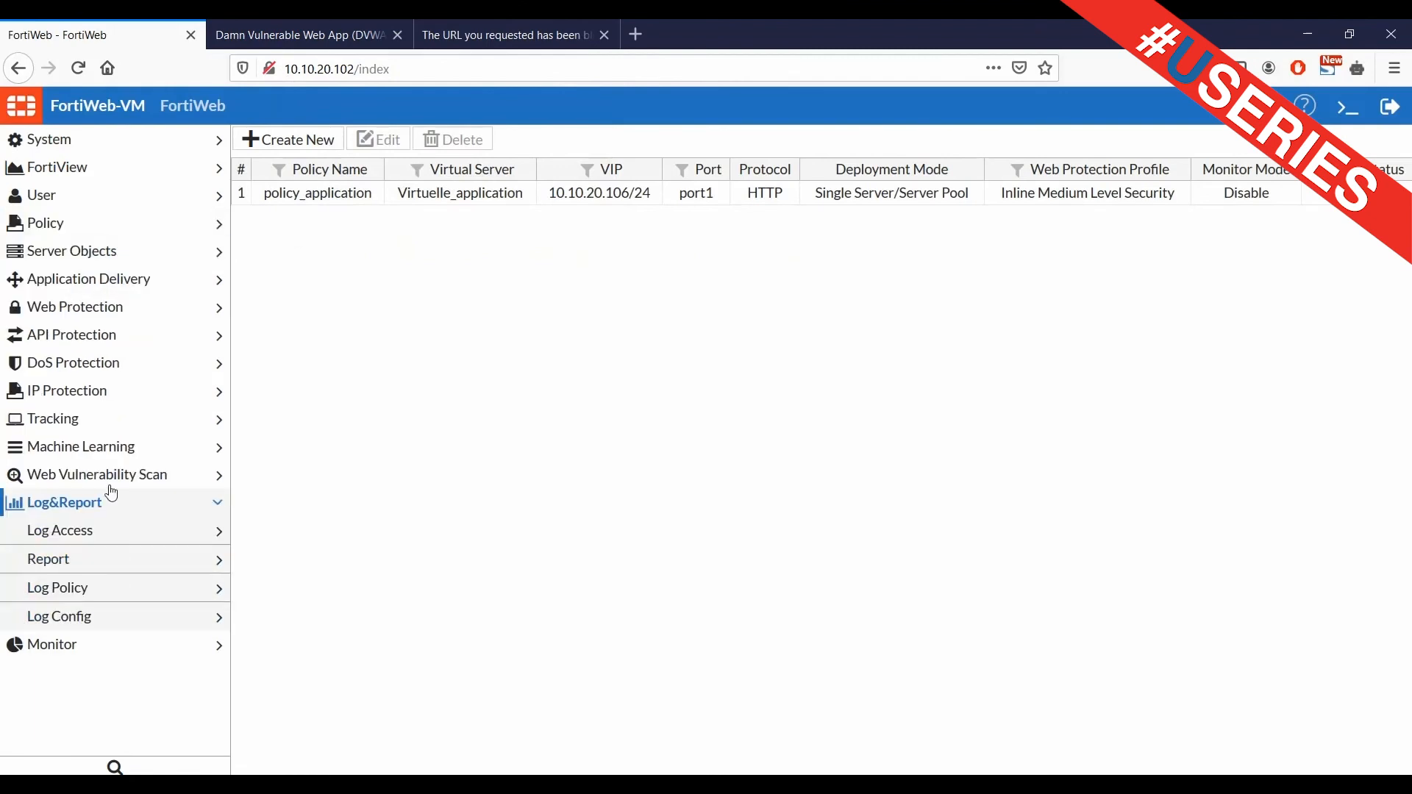
pyautogui.click(73, 532)
pyautogui.click(69, 560)
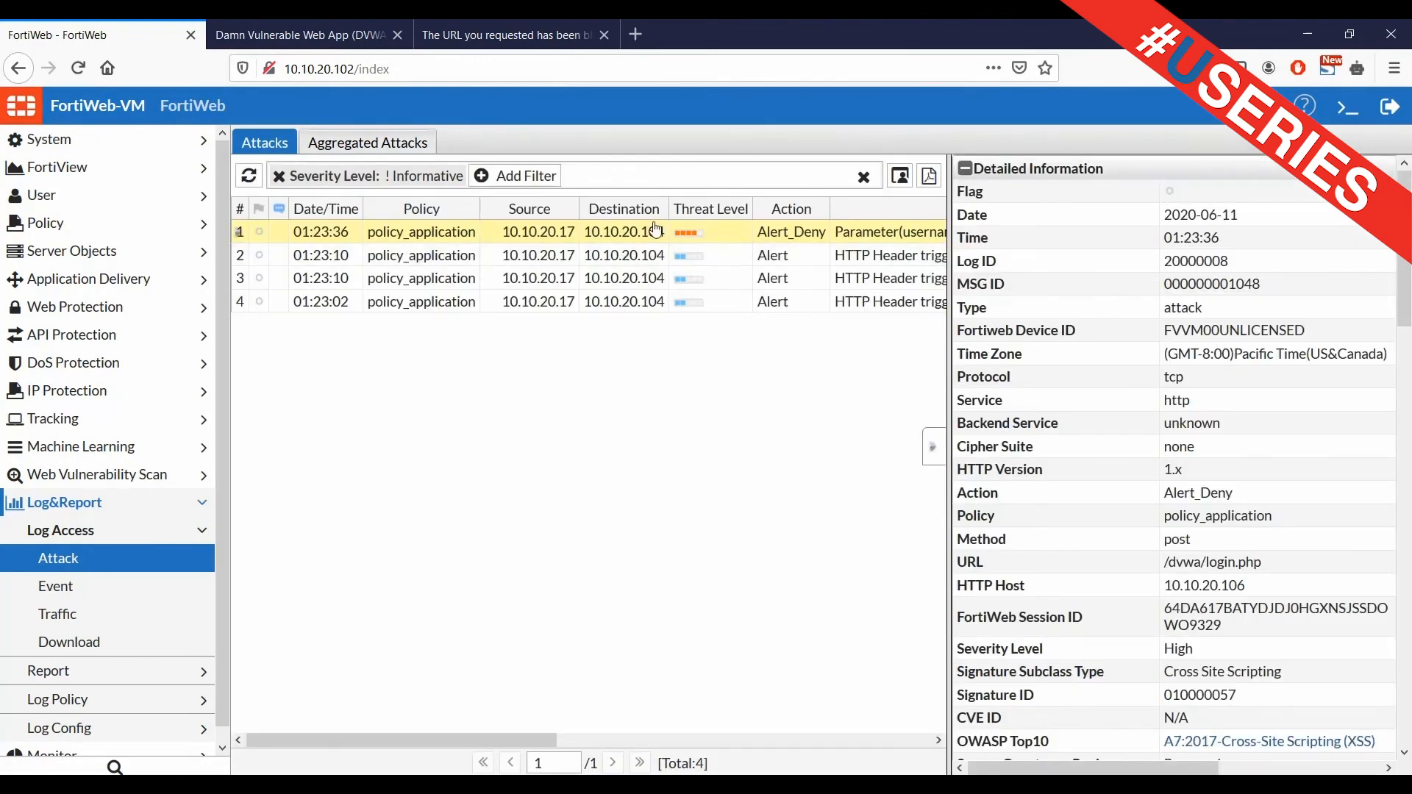
# Scroll the Alert_Deny entry's details to signature 010000057, the <script> match and packet header
pyautogui.scroll(-3, 1243, 539)
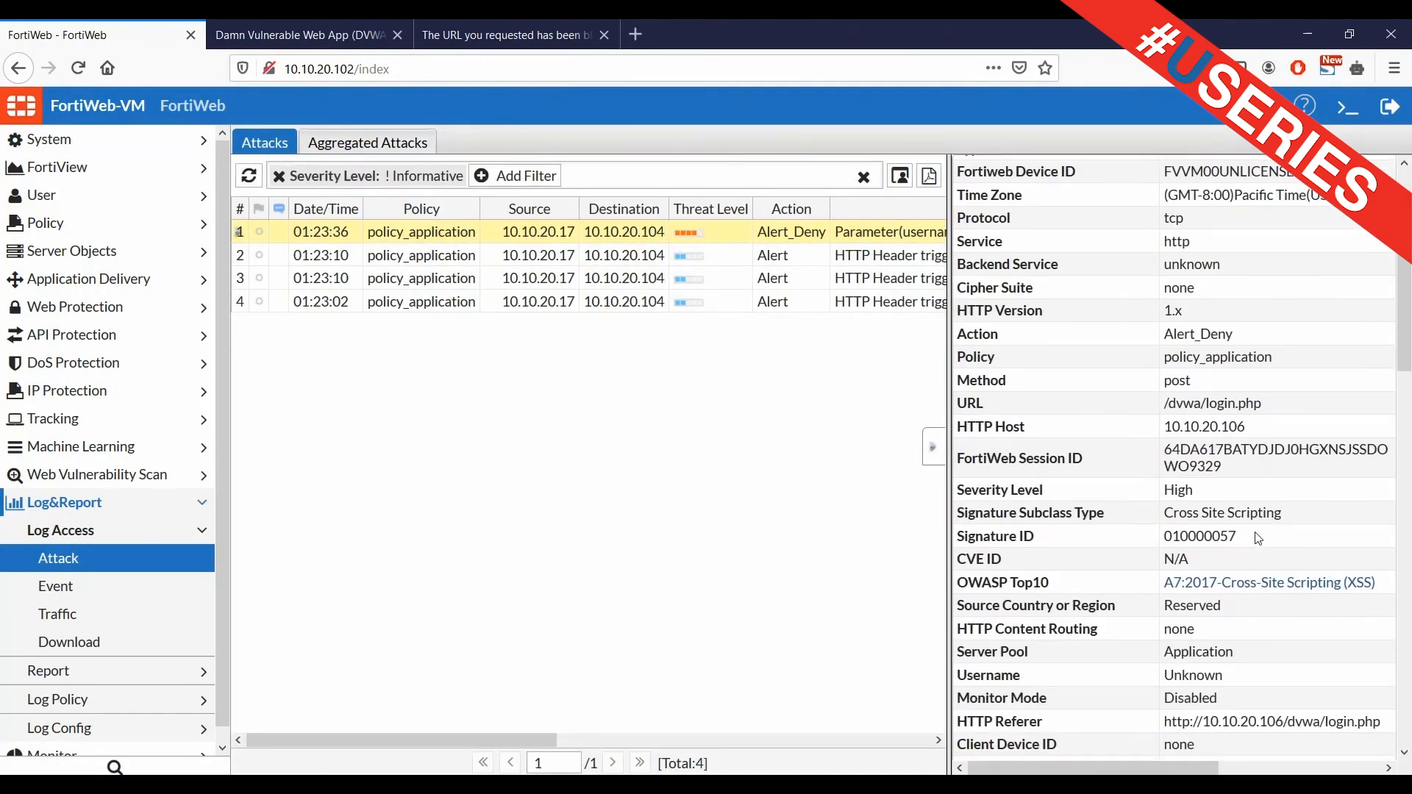
pyautogui.moveTo(1282, 514); pyautogui.dragTo(1164, 524)
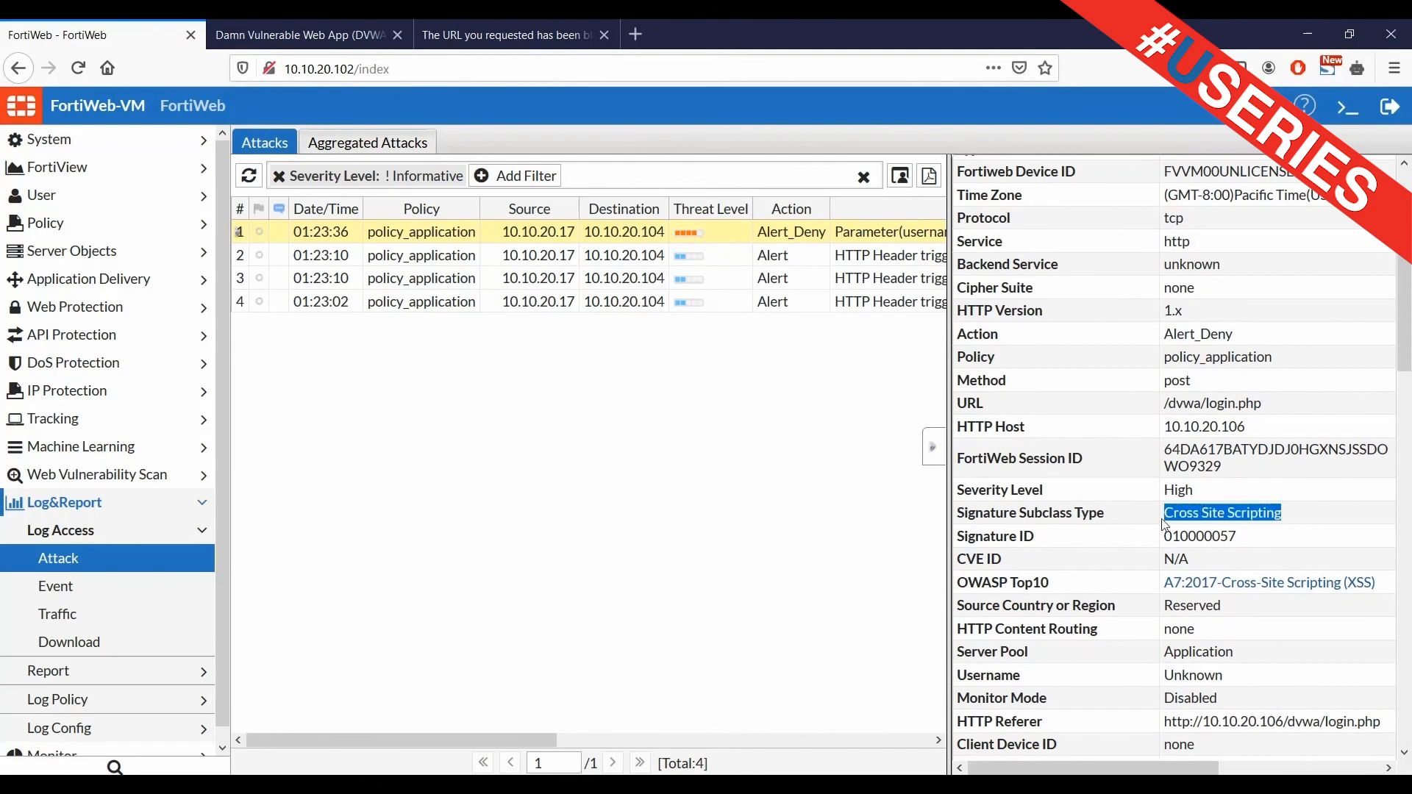
pyautogui.scroll(-4, 1268, 568)
pyautogui.scroll(-9, 1267, 568)
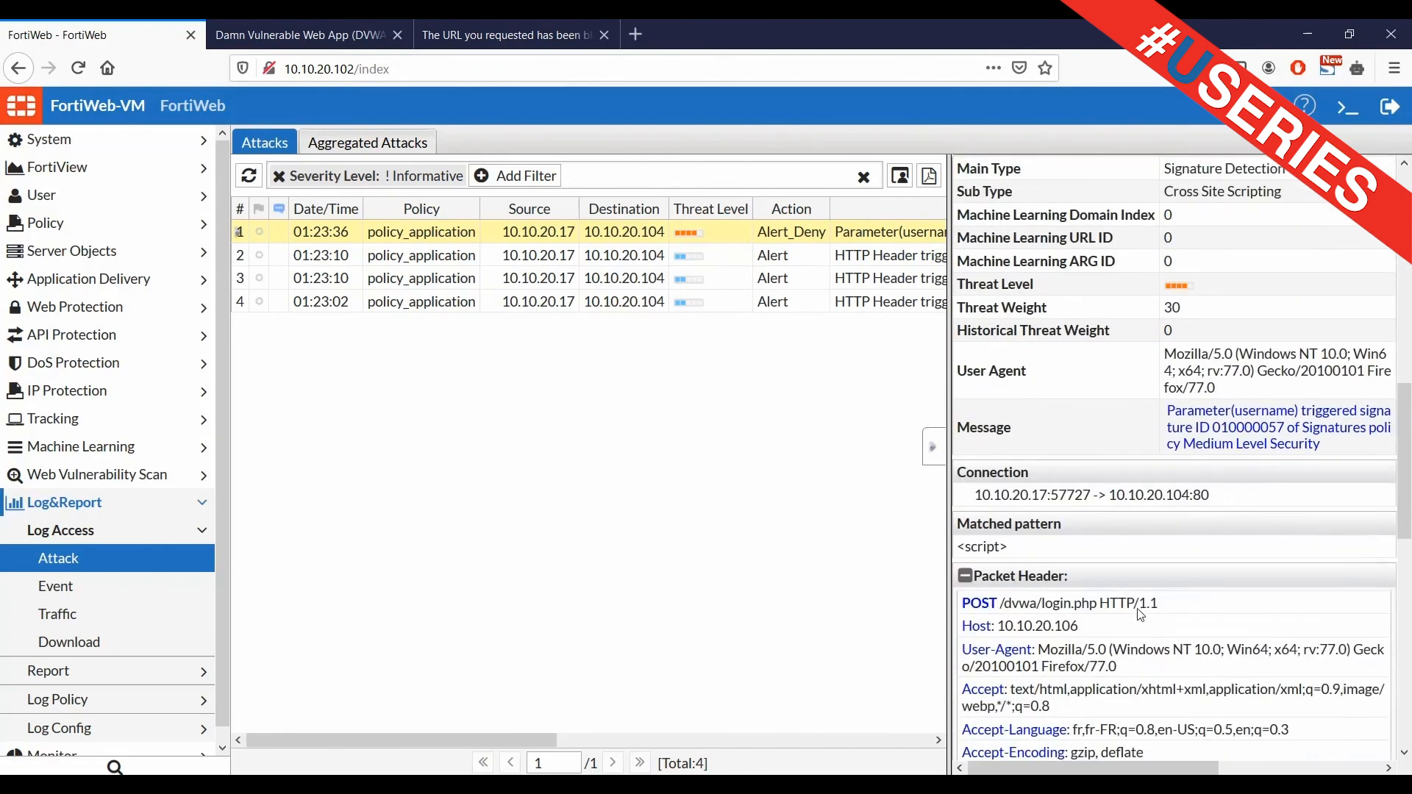